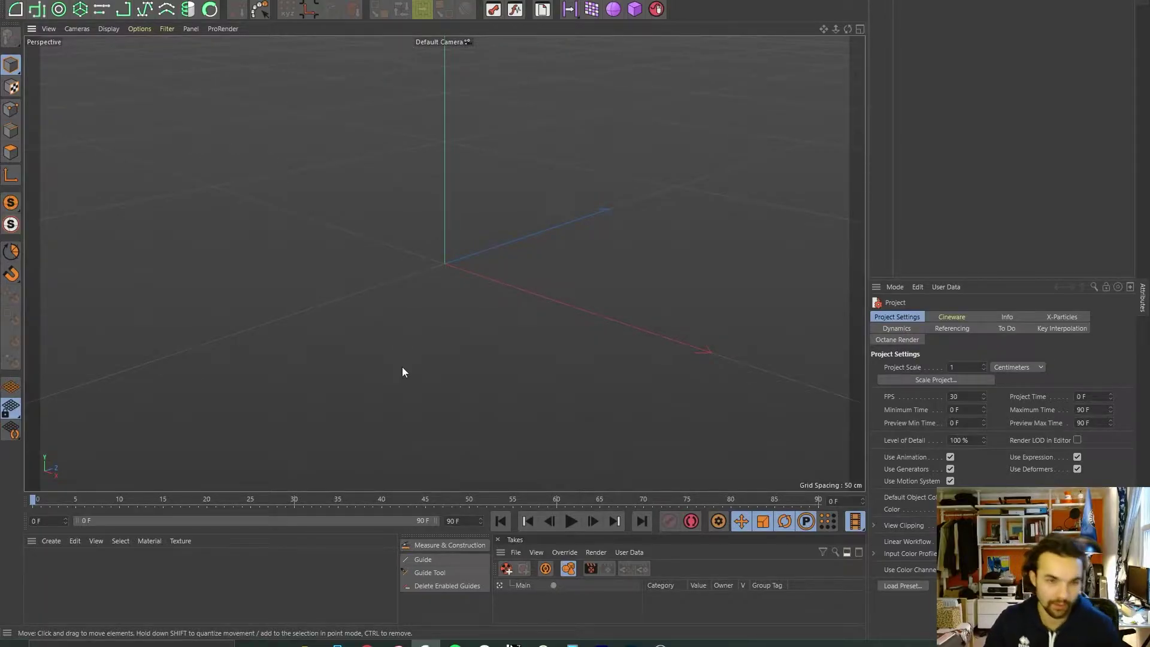
pyautogui.keyDown('alt'); pyautogui.moveTo(372, 269); pyautogui.dragTo(422, 308); pyautogui.keyUp('alt')
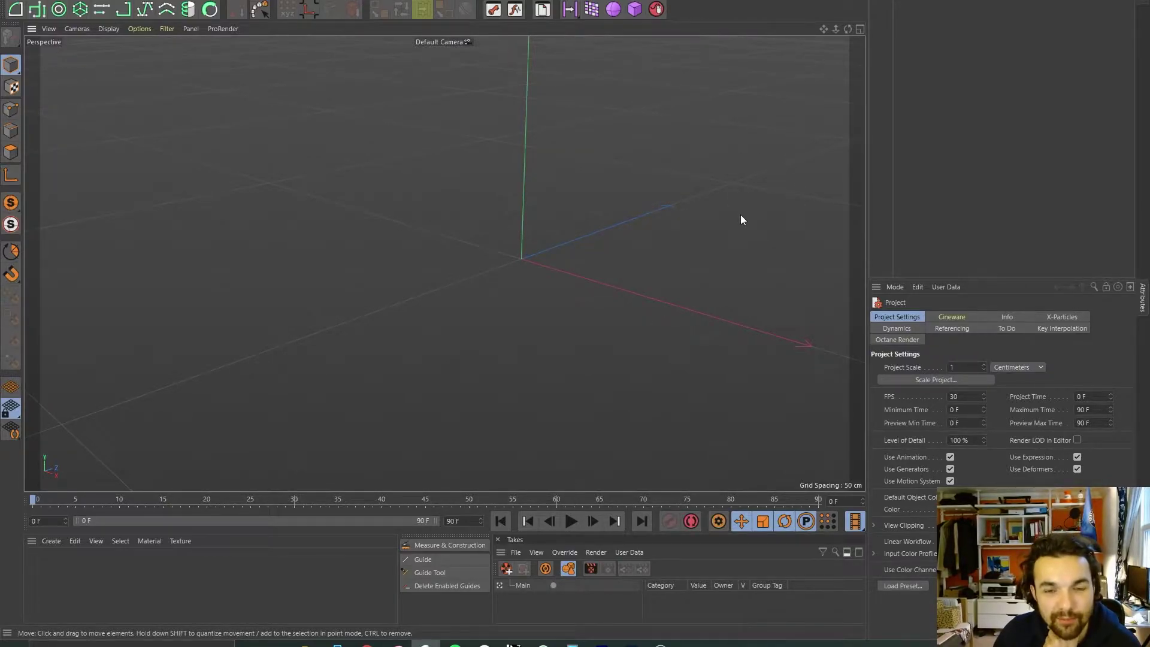
pyautogui.click(661, 645)
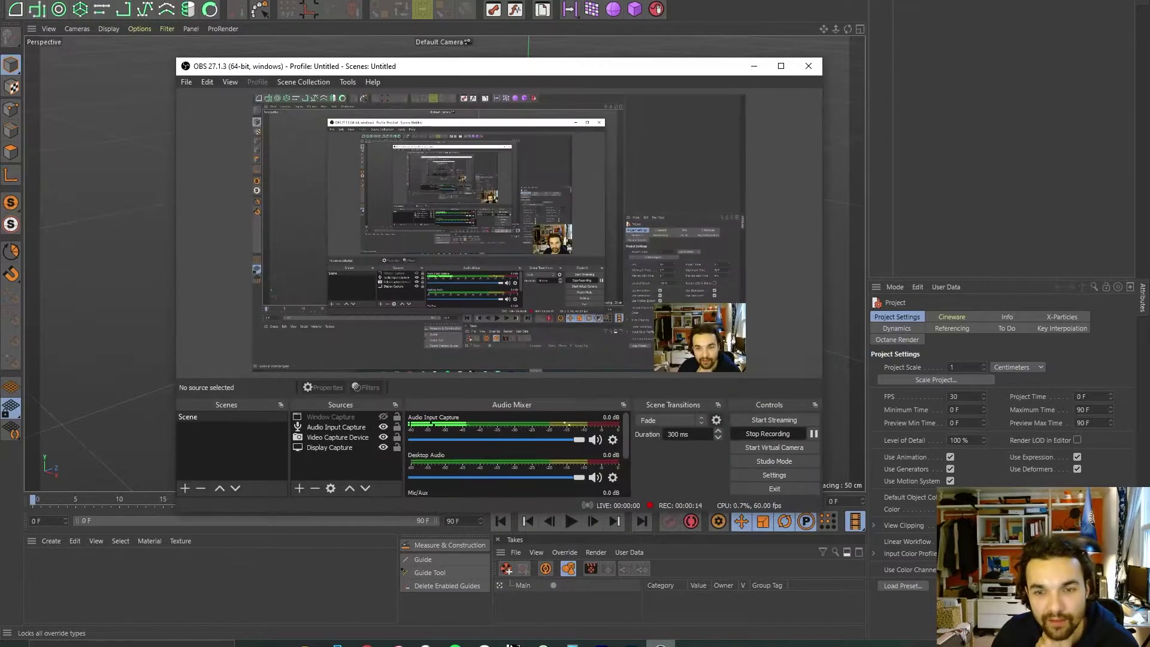
pyautogui.click(425, 645)
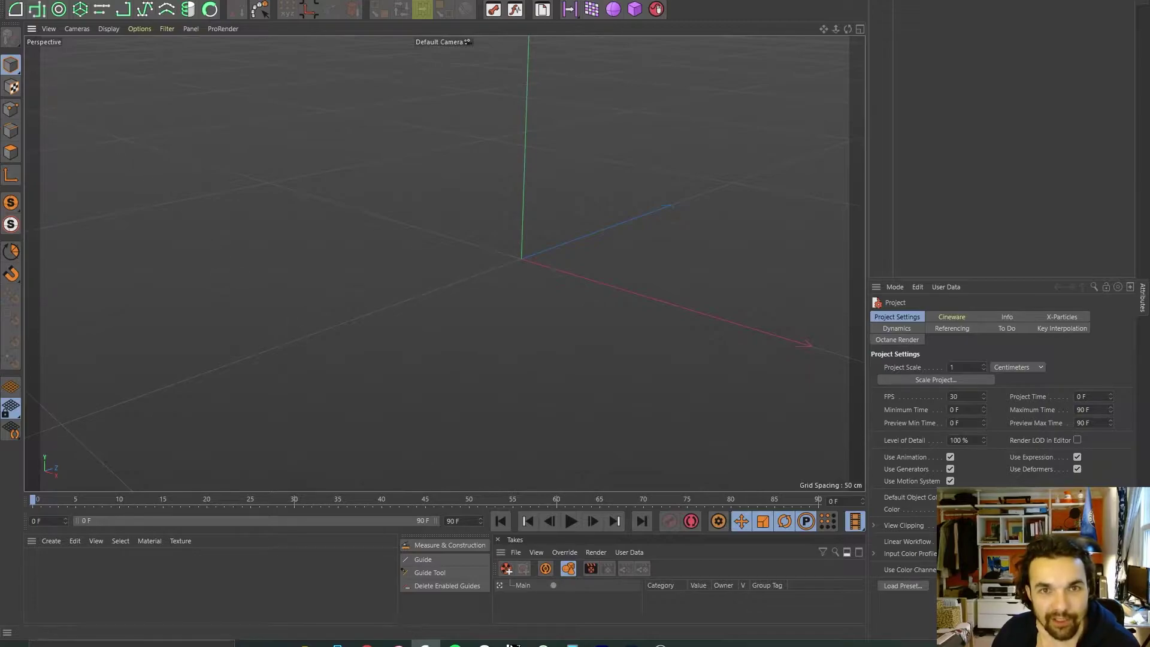
# Step: Add an X-Particles system (xpSystem) with its default emitter to the empty scene
pyautogui.click(515, 1)
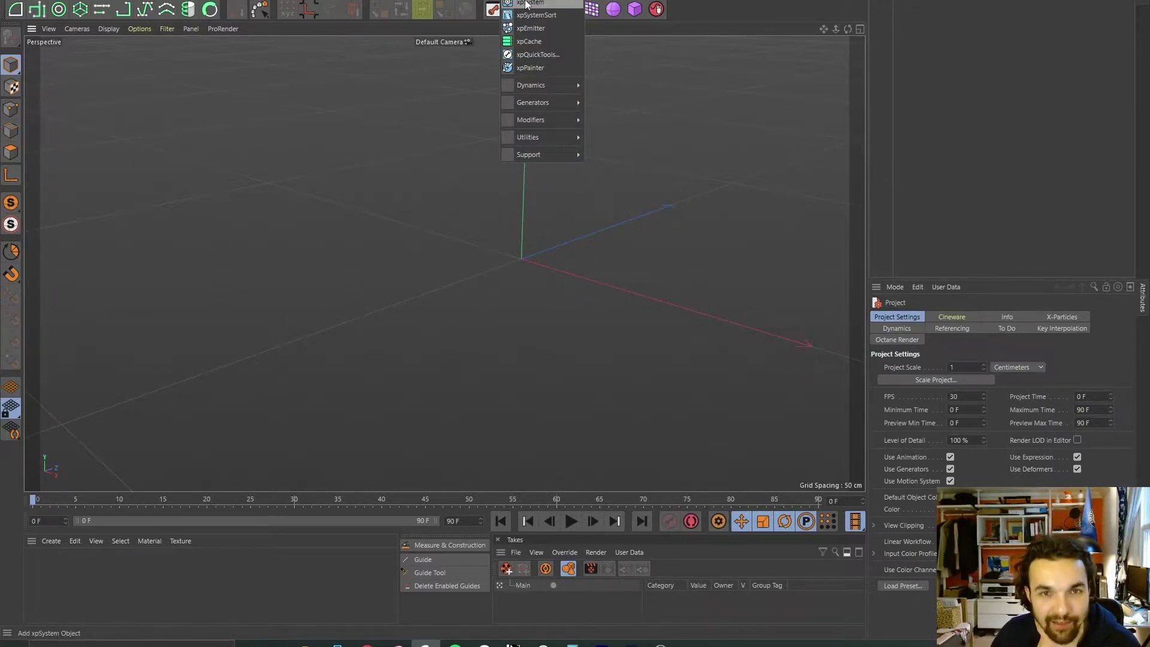
pyautogui.click(672, 96)
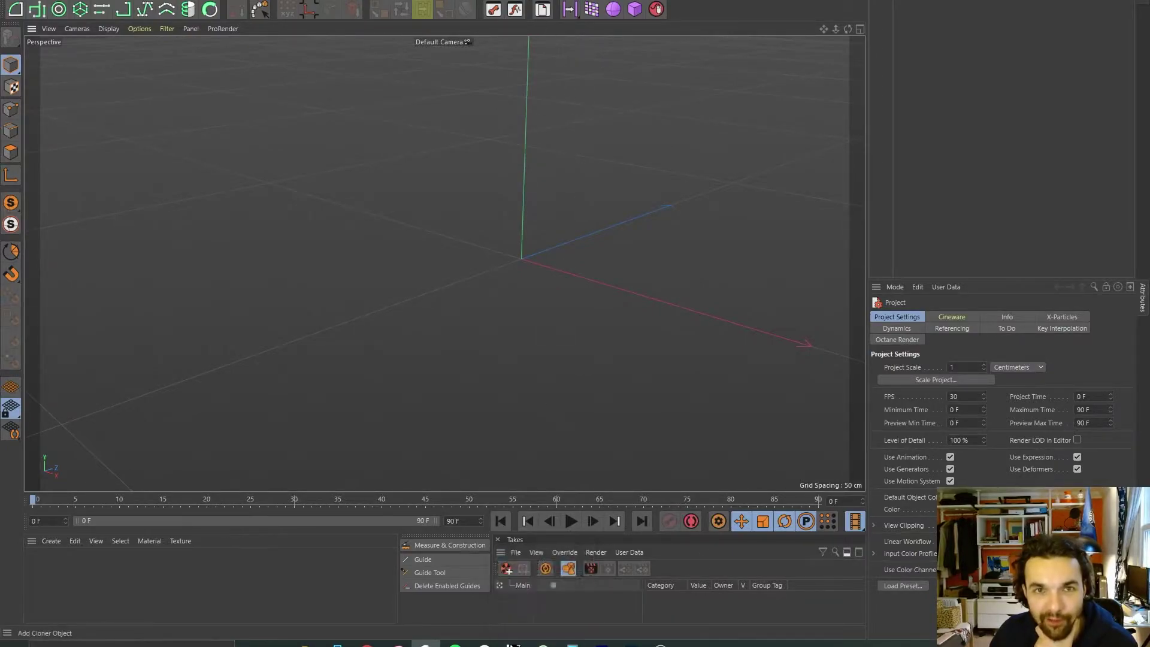
pyautogui.click(515, 0)
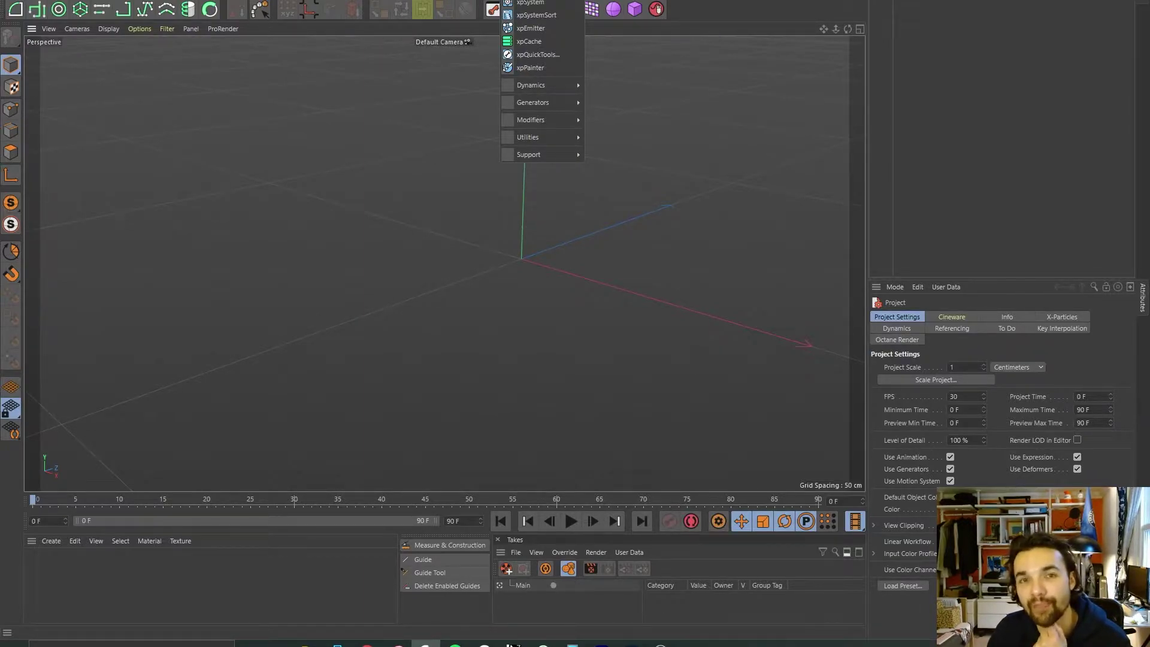
pyautogui.click(530, 5)
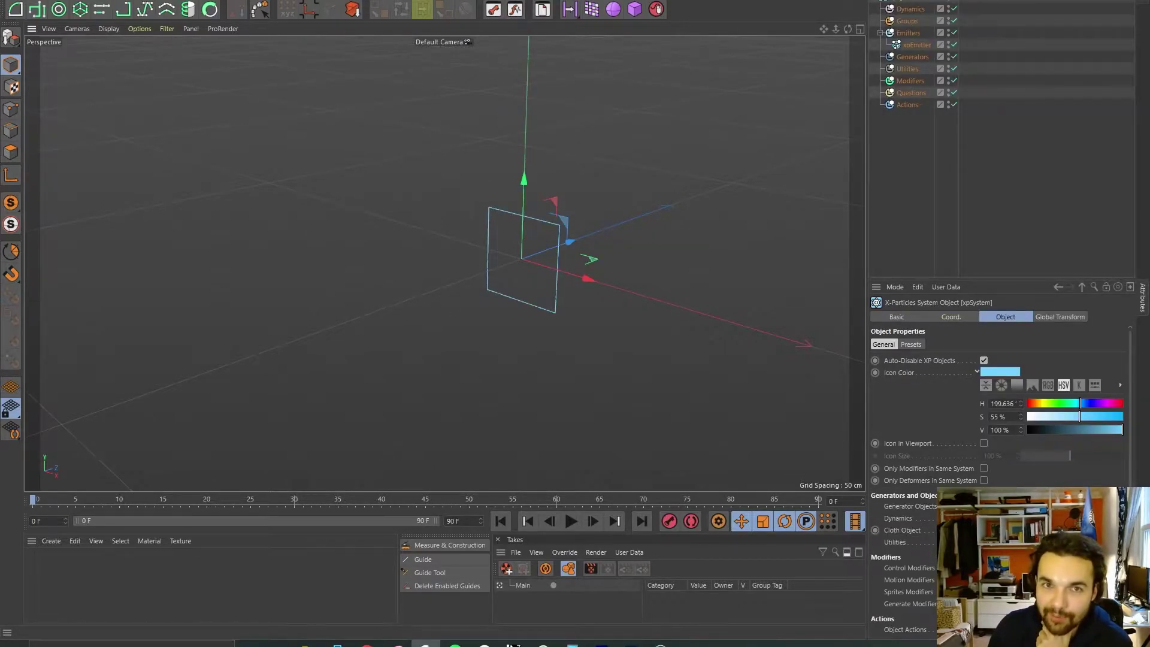
pyautogui.click(517, 1)
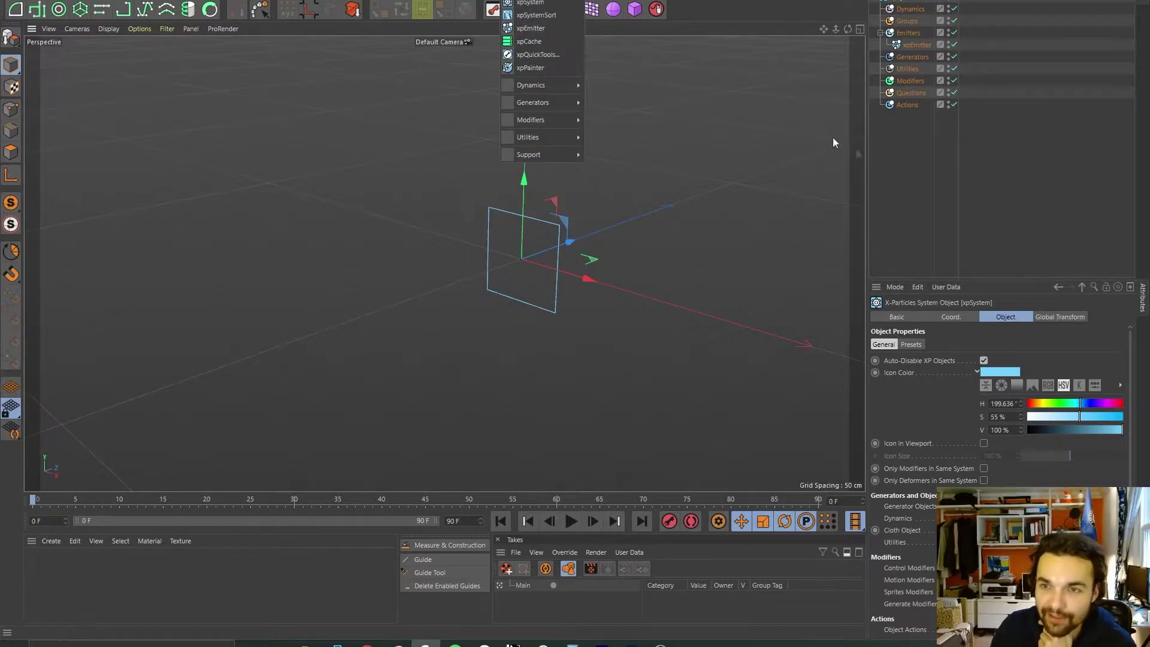
pyautogui.click(927, 131)
pyautogui.moveTo(927, 131); pyautogui.dragTo(892, 2)
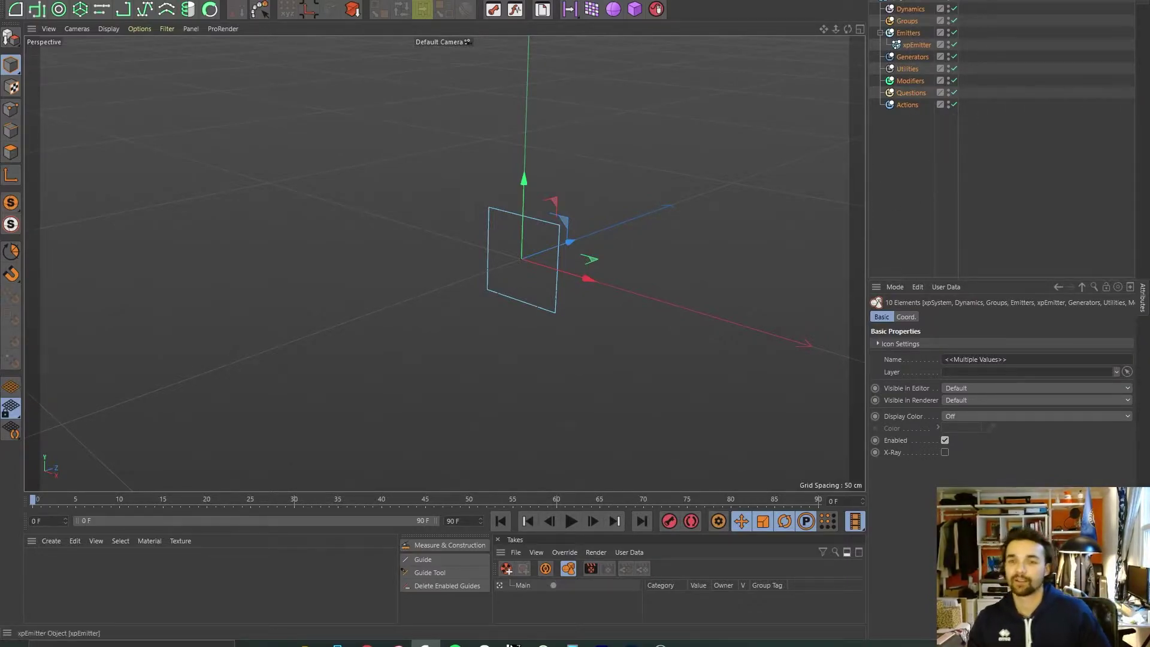
pyautogui.click(924, 160)
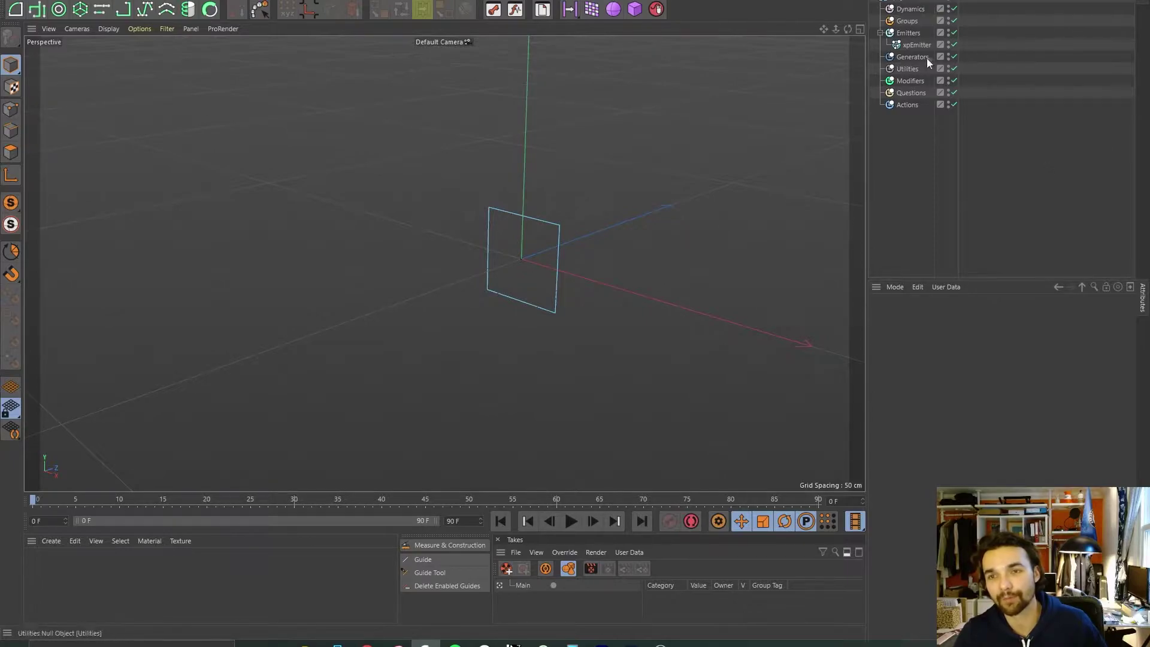
# Step: Select the xpEmitter and play the simulation briefly to watch how it emits particles
pyautogui.click(917, 46)
pyautogui.keyDown('alt'); pyautogui.moveTo(532, 257); pyautogui.dragTo(461, 268); pyautogui.keyUp('alt')
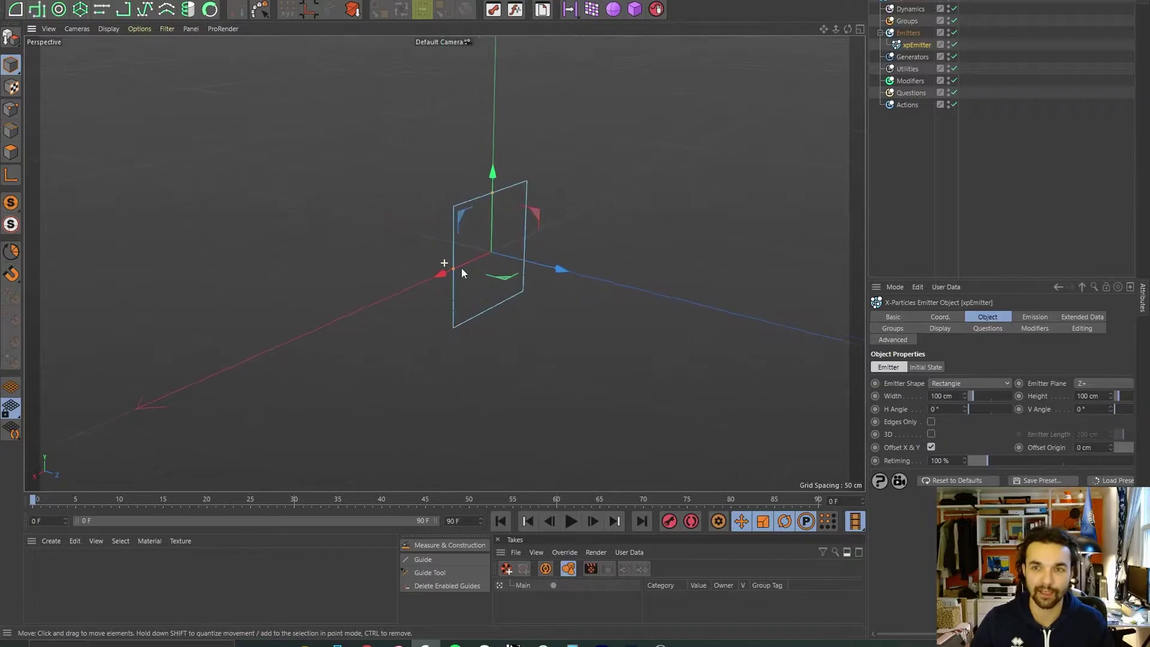
pyautogui.click(571, 521)
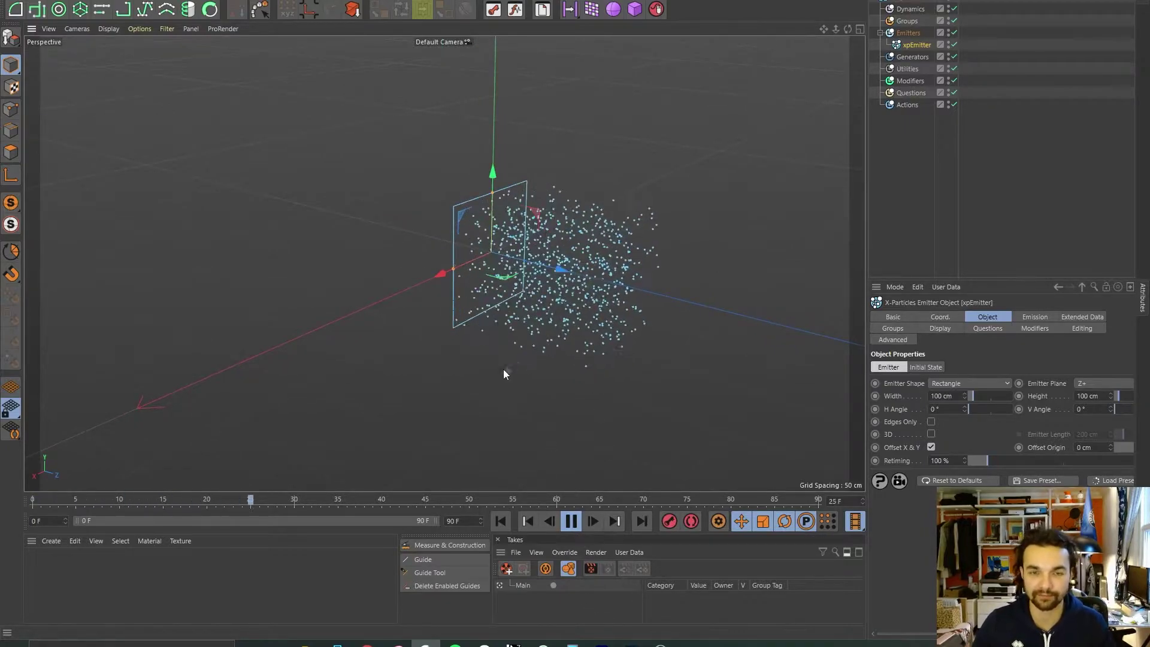
pyautogui.keyDown('alt'); pyautogui.moveTo(503, 371); pyautogui.dragTo(486, 390); pyautogui.keyUp('alt')
pyautogui.click(571, 521)
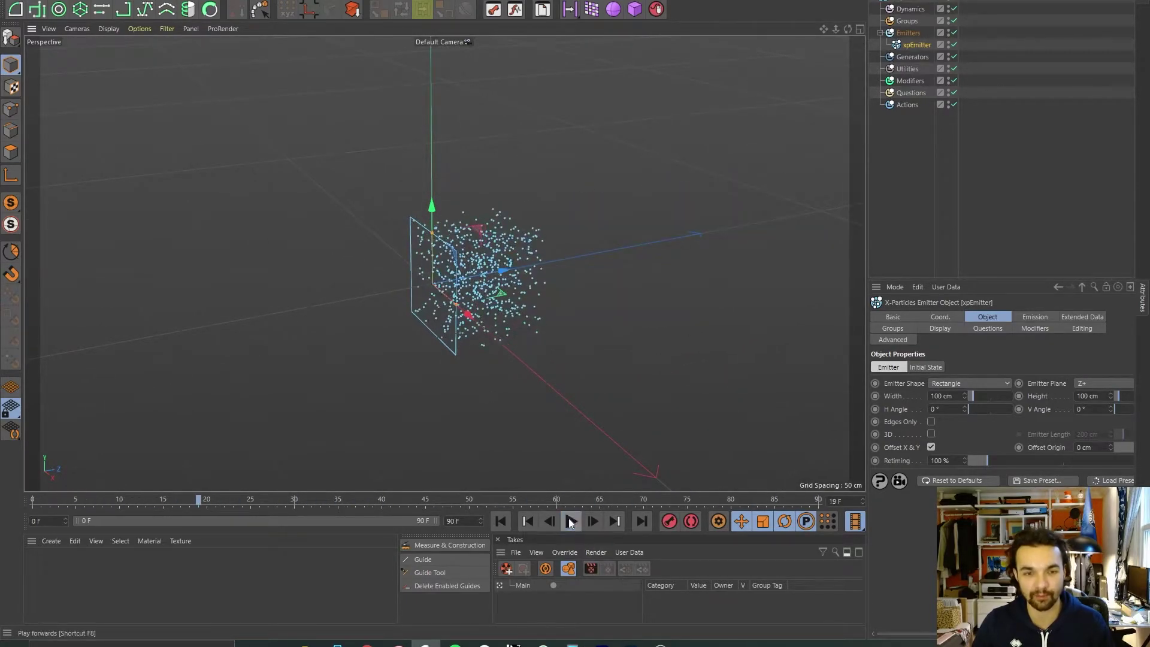
pyautogui.keyDown('alt'); pyautogui.moveTo(270, 174); pyautogui.dragTo(328, 172); pyautogui.keyUp('alt')
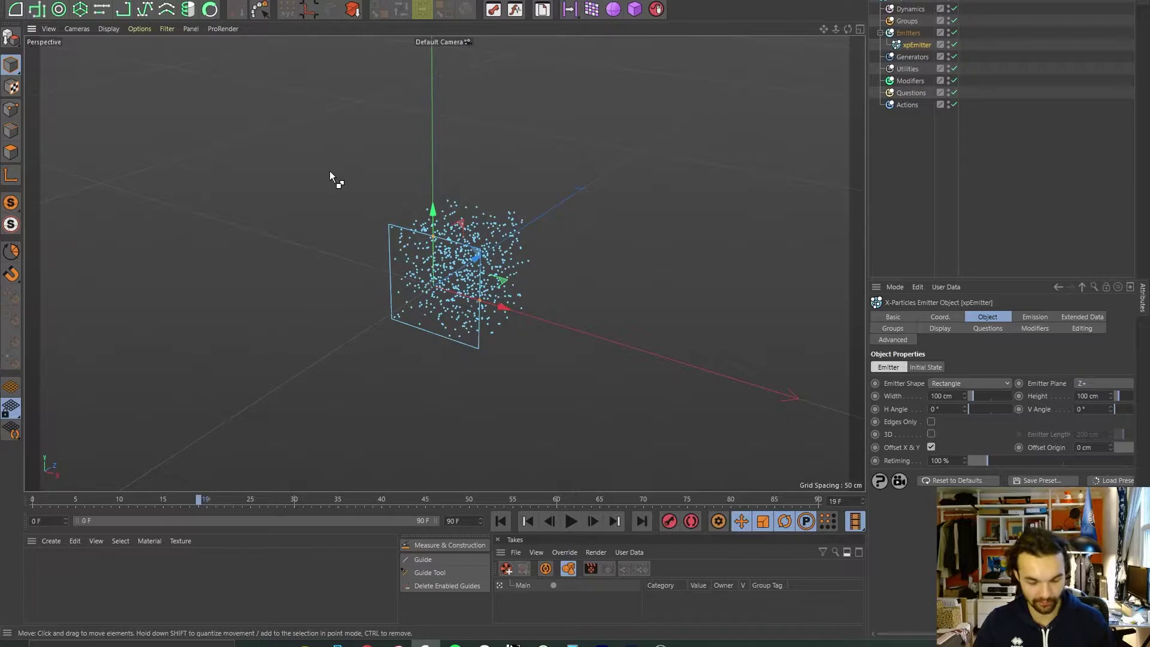
# Step: Set the project's frame rate to 24 FPS in the project settings
pyautogui.hotkey('ctrl', 'd')
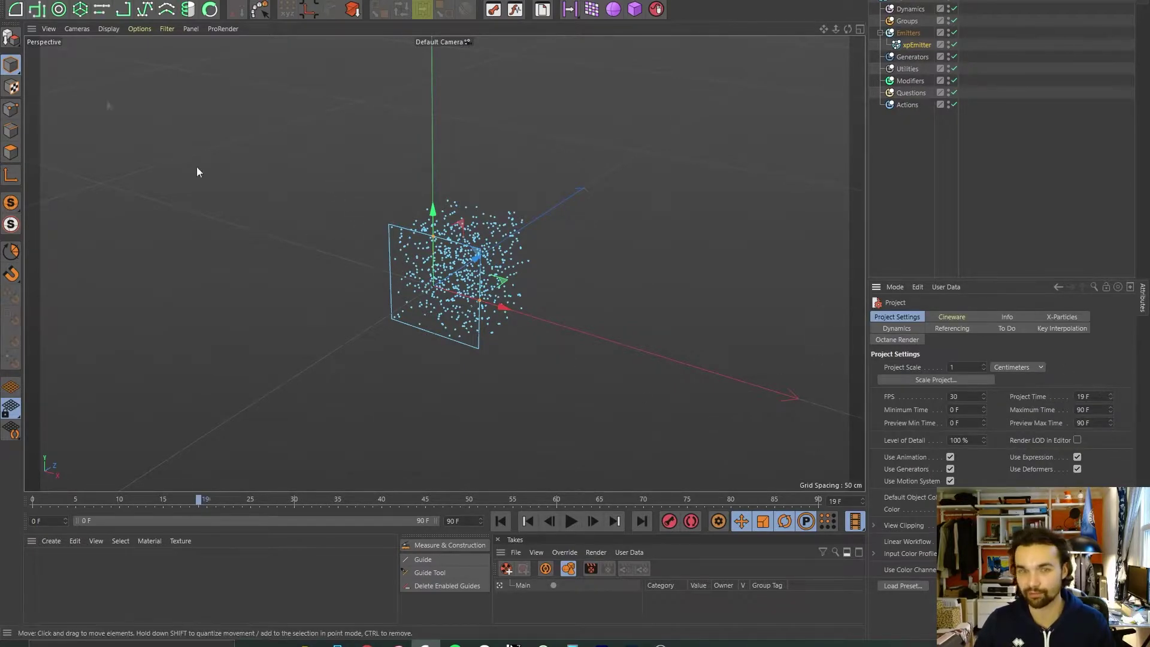
pyautogui.click(30, 1)
pyautogui.moveTo(9, 2)
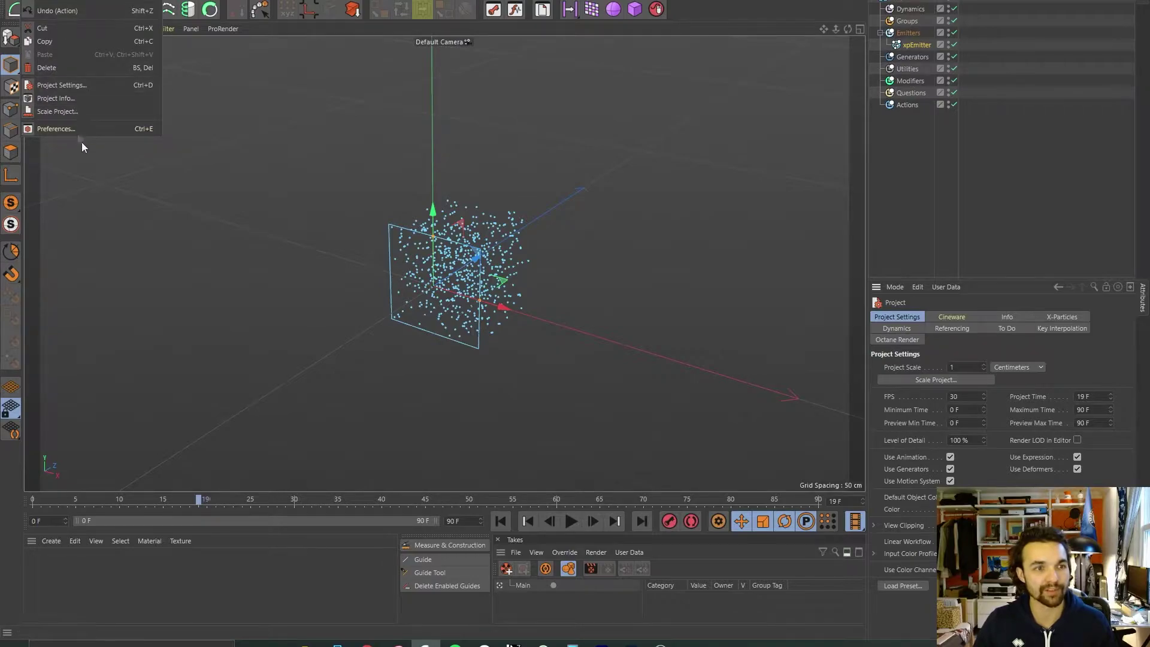
pyautogui.click(372, 105)
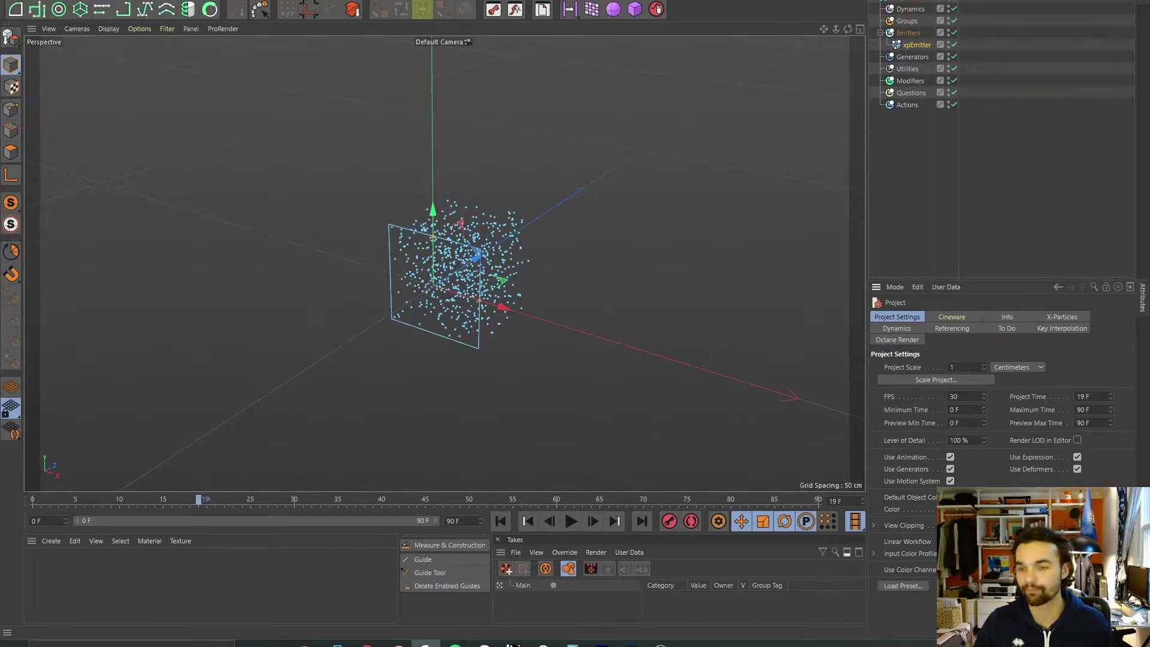
pyautogui.doubleClick(963, 396)
pyautogui.write('24')
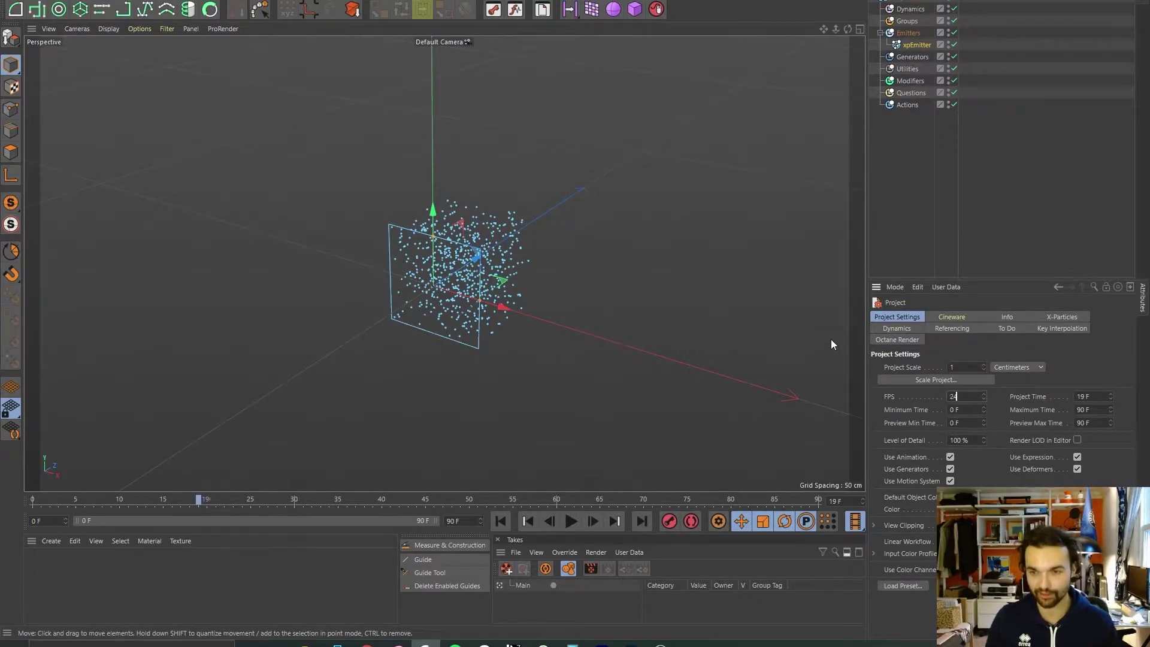
pyautogui.press('Return')
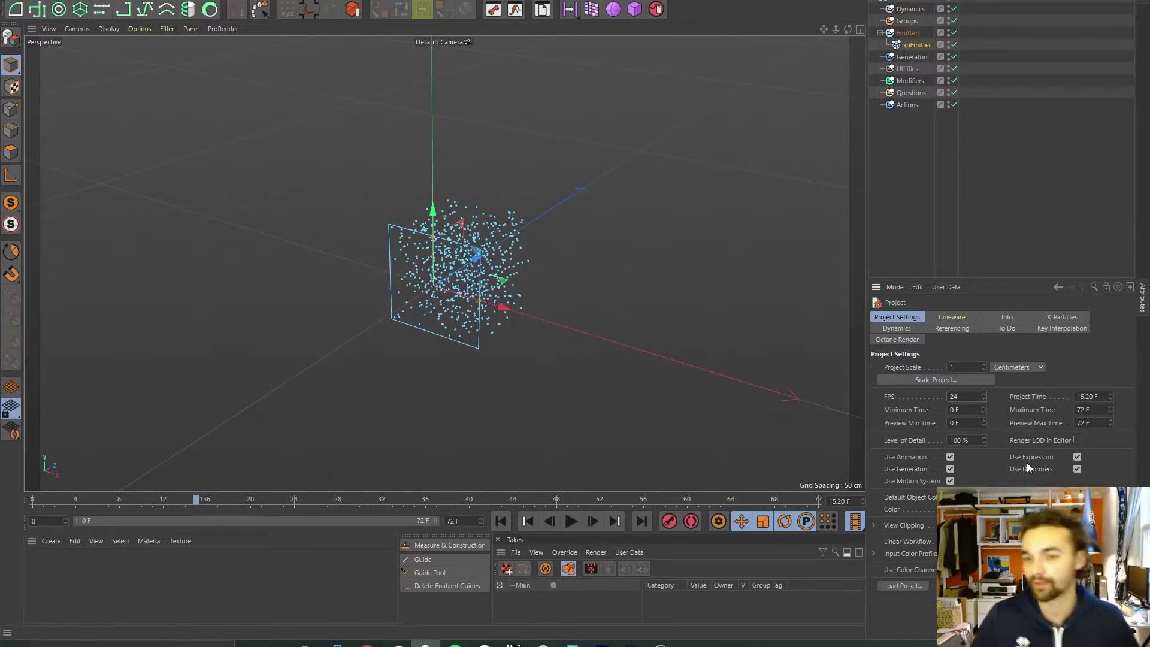
# Step: Set the timeline's end to 720 frames and extend the preview range to its full length
pyautogui.click(473, 521)
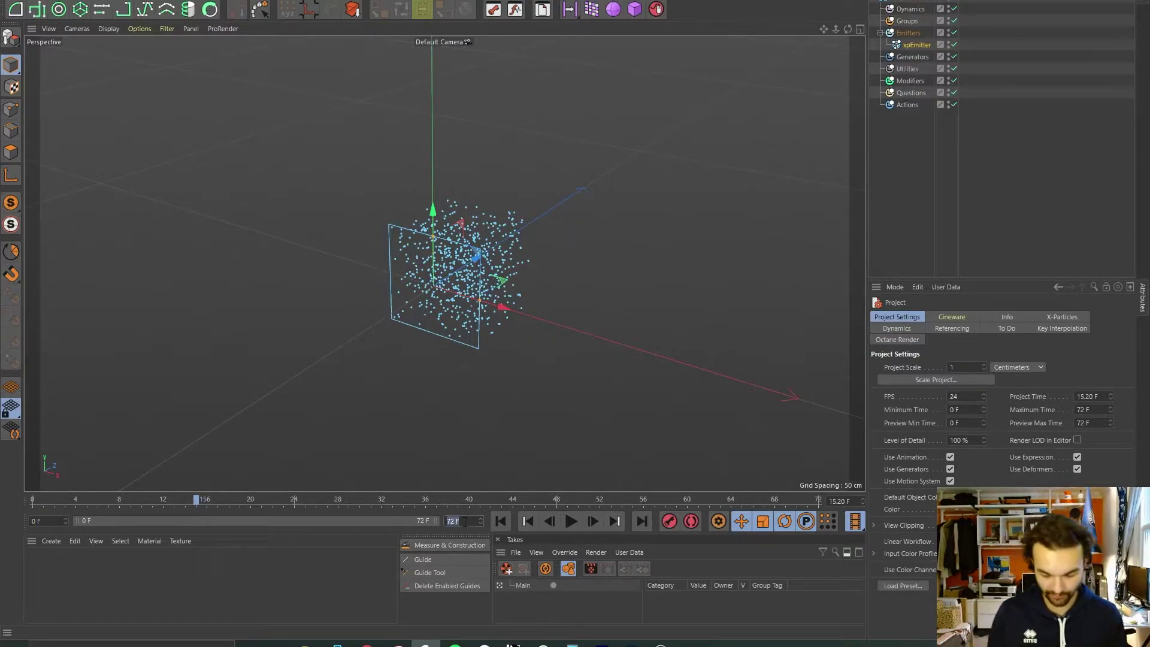
pyautogui.press('Return')
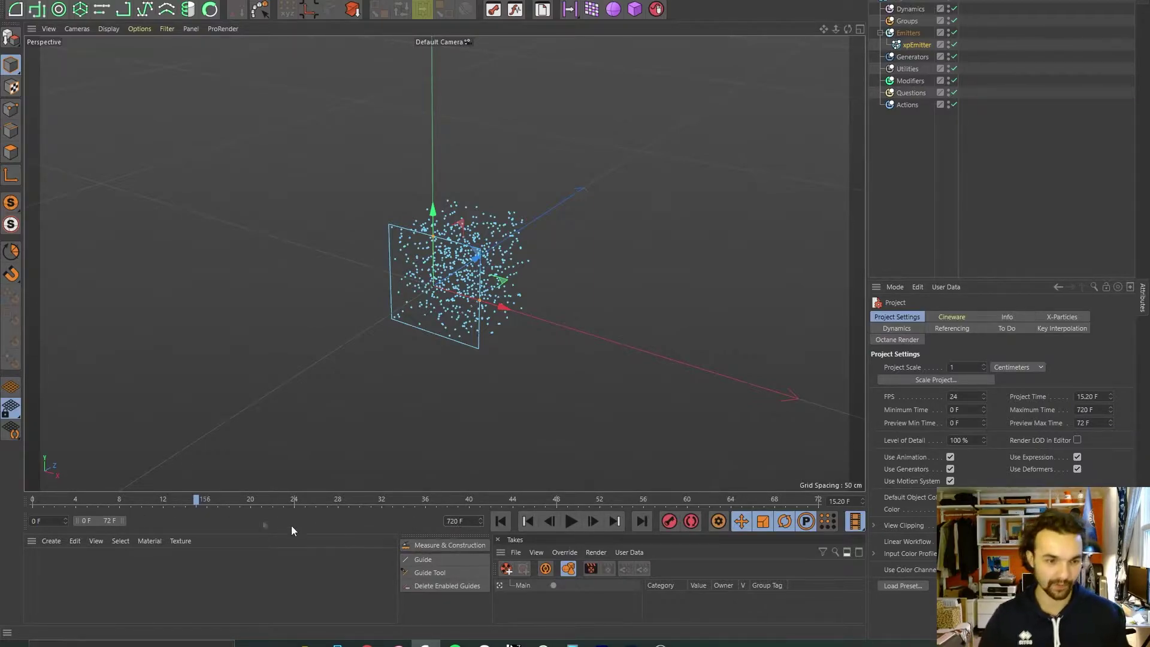
pyautogui.moveTo(123, 521); pyautogui.dragTo(435, 521)
pyautogui.click(540, 360)
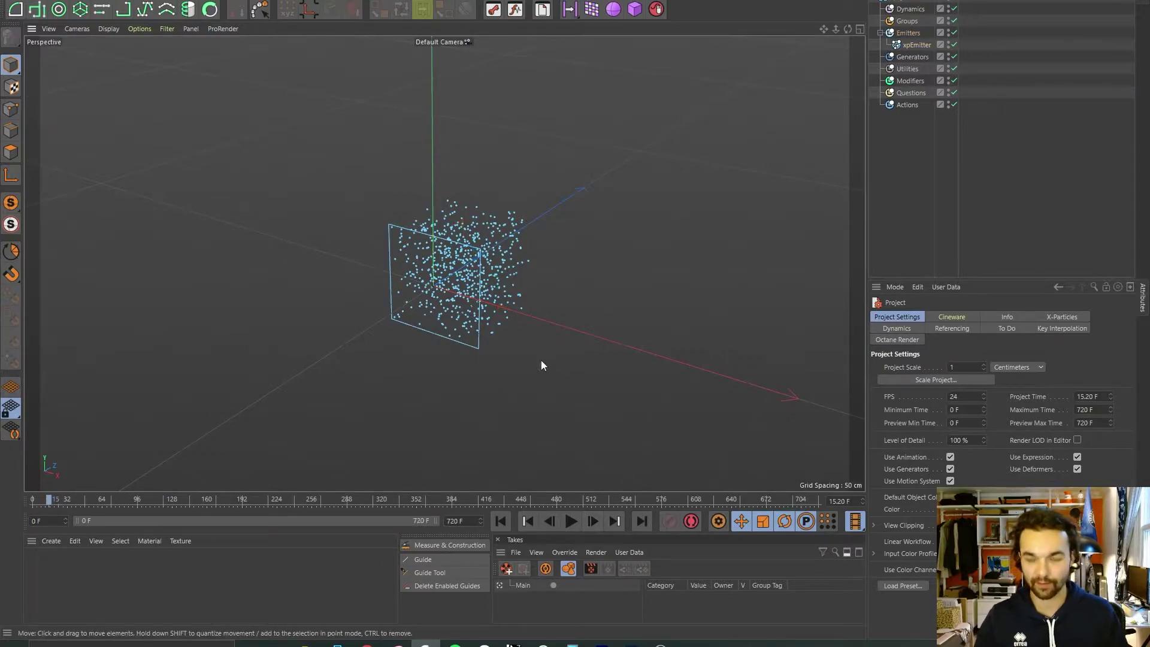
# Step: Play the particle simulation over the longer timeline, stop it, and view the particle stream from the other side
pyautogui.keyDown('alt'); pyautogui.moveTo(541, 361); pyautogui.dragTo(439, 325); pyautogui.keyUp('alt')
pyautogui.click(571, 521)
pyautogui.keyDown('alt'); pyautogui.moveTo(564, 447); pyautogui.dragTo(345, 303); pyautogui.keyUp('alt')
pyautogui.keyDown('alt'); pyautogui.moveTo(495, 473); pyautogui.dragTo(366, 360); pyautogui.keyUp('alt')
pyautogui.click(571, 520)
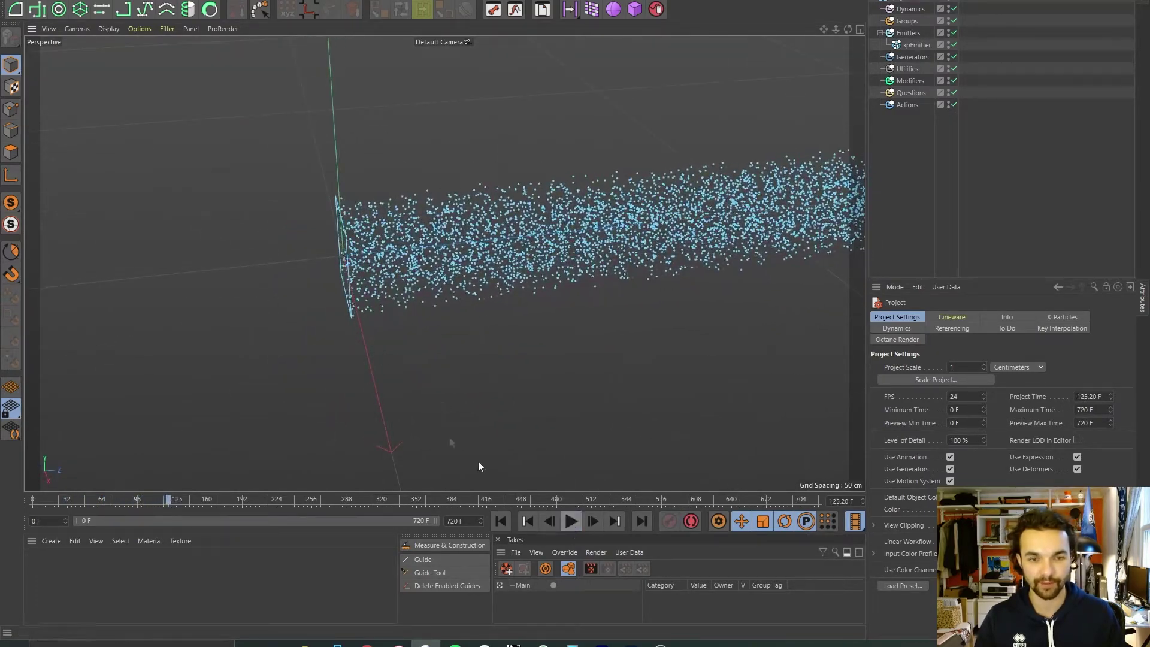
pyautogui.keyDown('alt'); pyautogui.moveTo(478, 461); pyautogui.dragTo(551, 348); pyautogui.keyUp('alt')
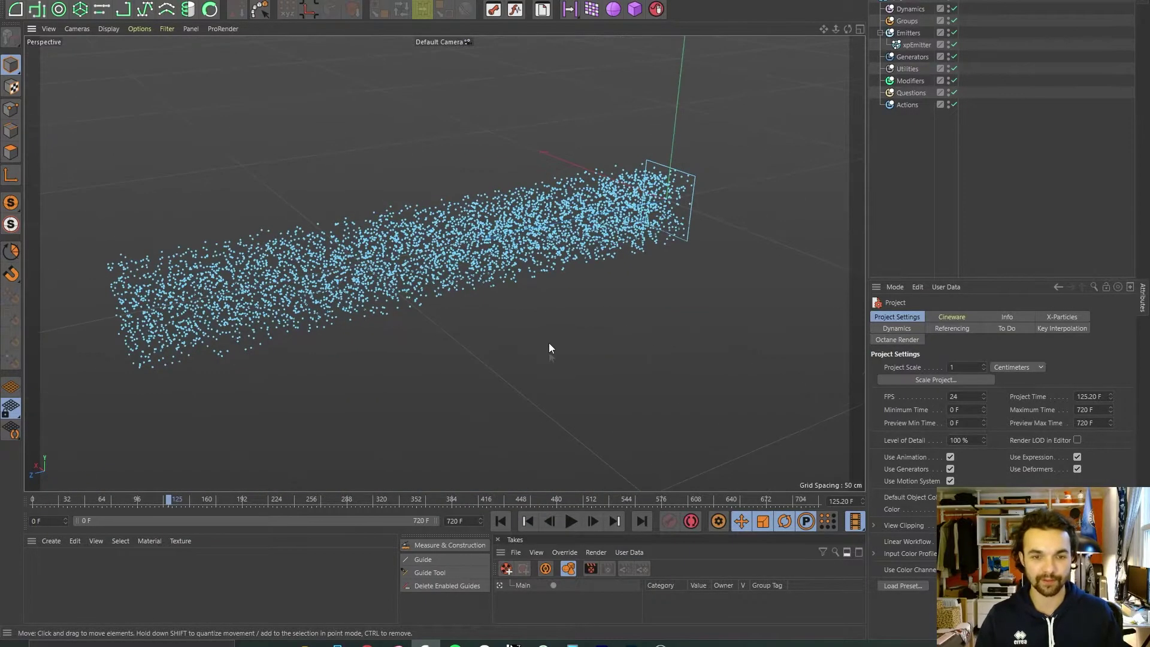
# Step: Switch to Chrome, load Instagram in a new tab, and open the ttp.artwork profile
pyautogui.moveTo(366, 642)
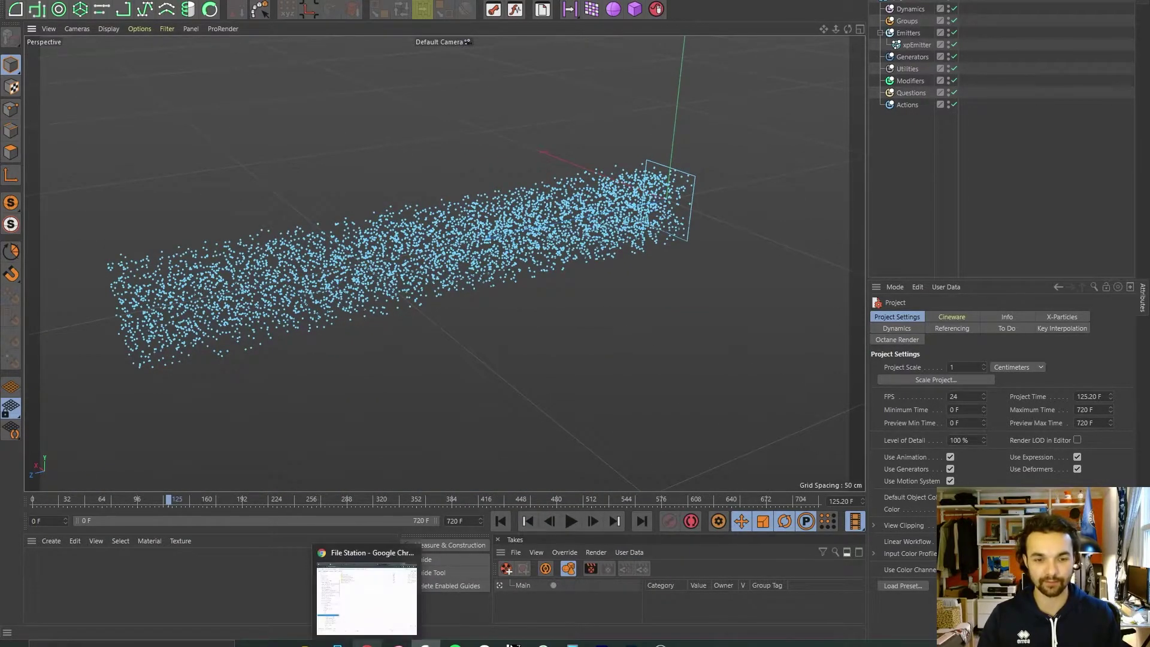
pyautogui.click(378, 607)
pyautogui.hotkey('ctrl', 't')
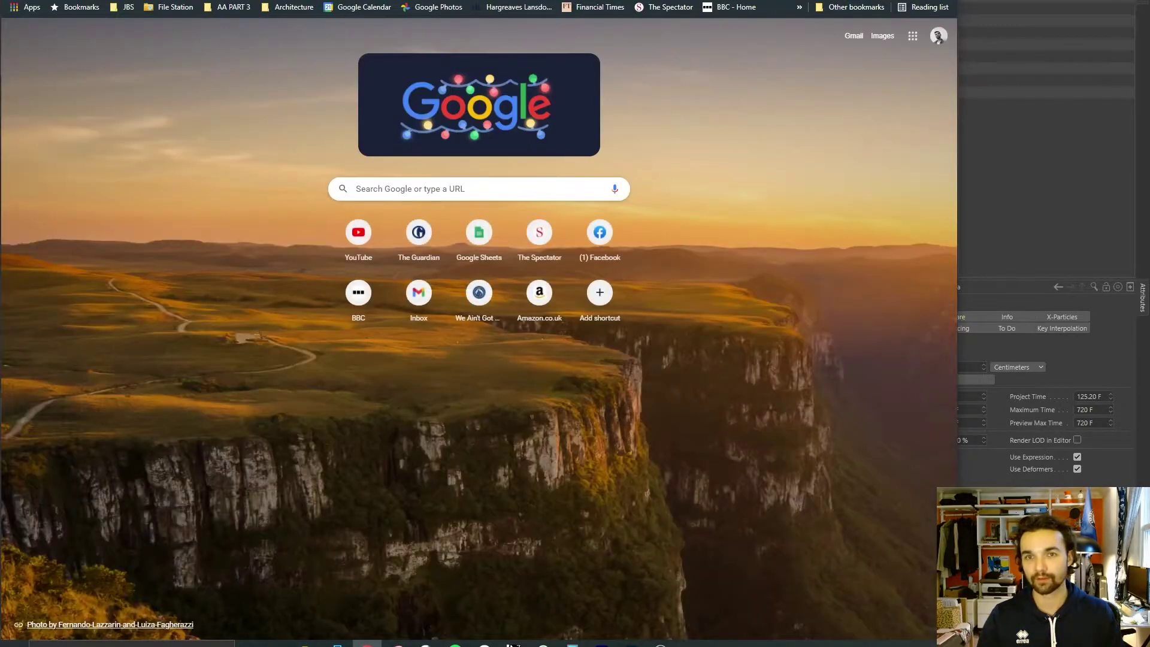
pyautogui.write('inst')
pyautogui.press('Return')
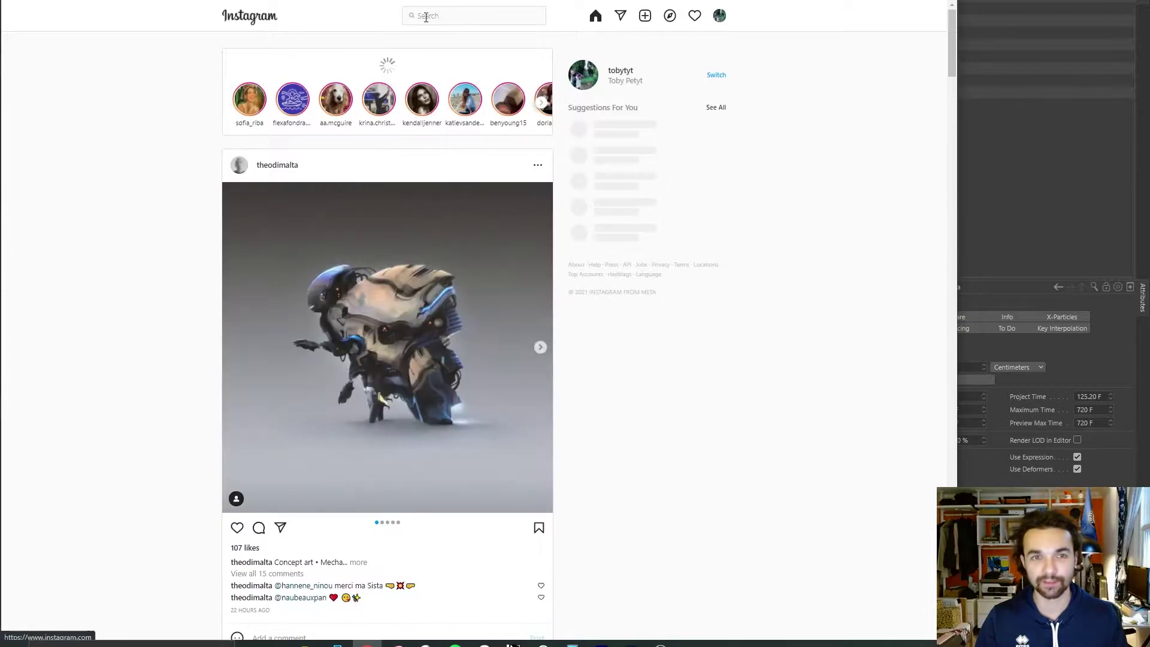
pyautogui.click(421, 16)
pyautogui.write('tt')
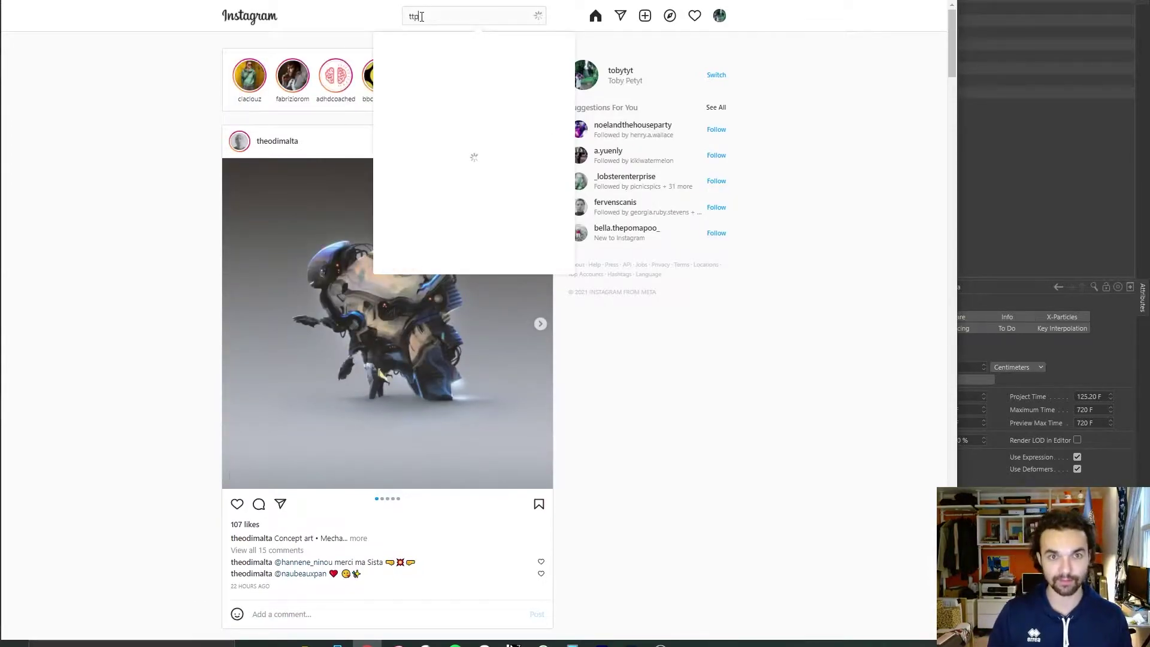
pyautogui.click(422, 55)
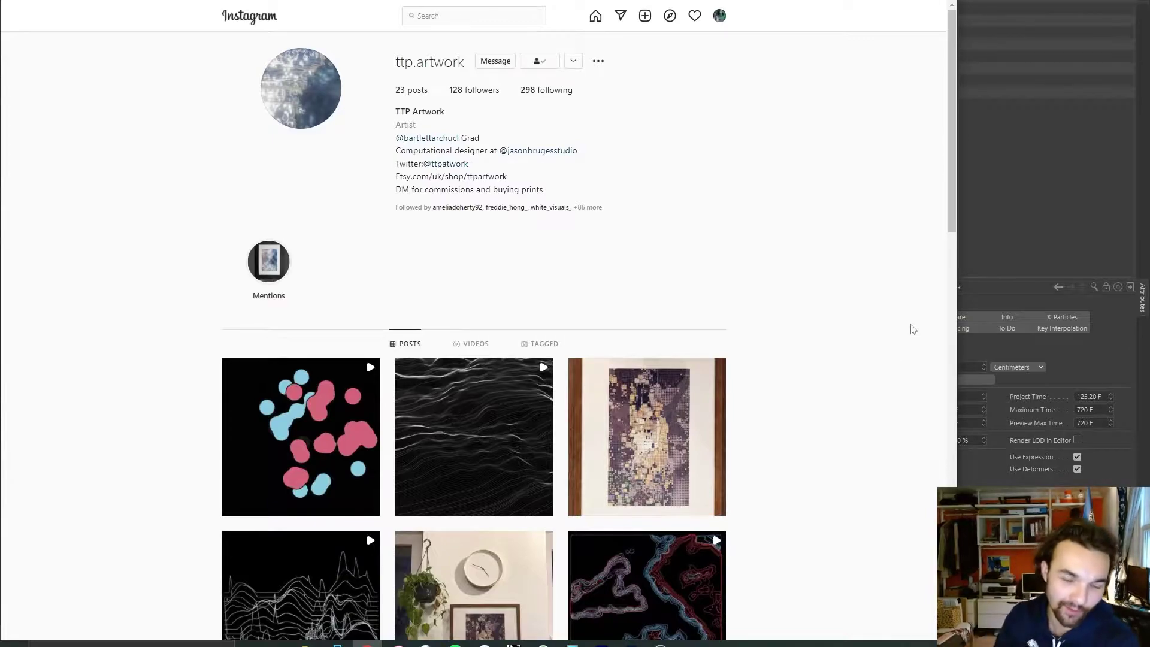
# Step: Watch the Sine Waves in Motion post as a reference, and highlight the profile's account name
pyautogui.click(448, 439)
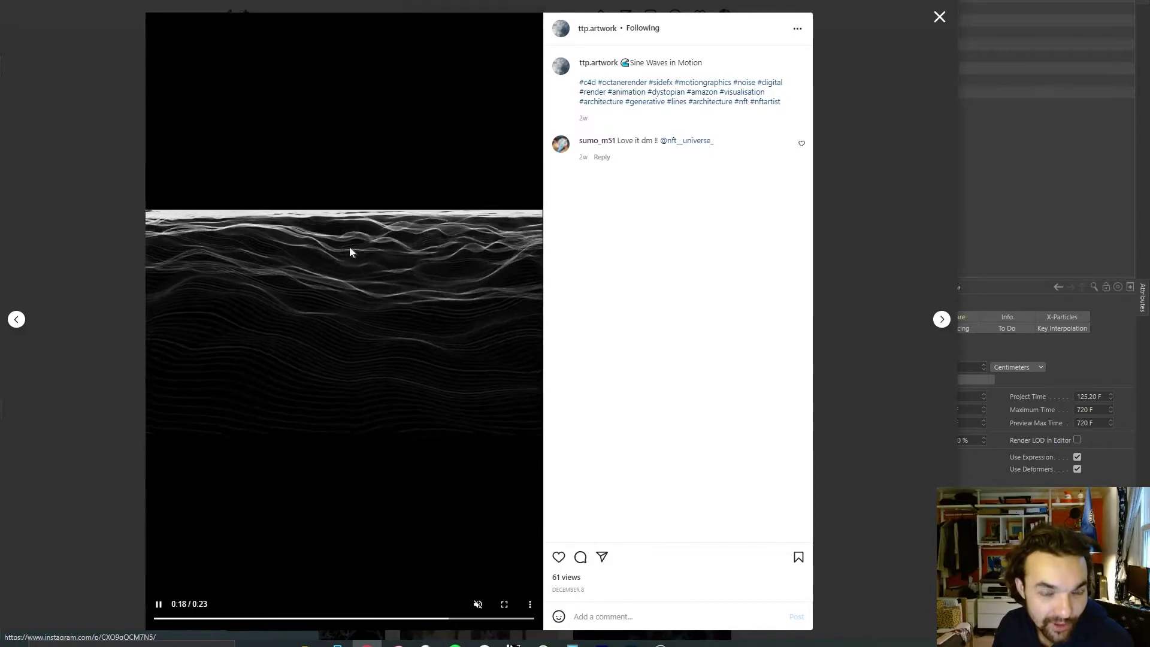
pyautogui.click(939, 16)
pyautogui.moveTo(394, 62); pyautogui.dragTo(473, 62)
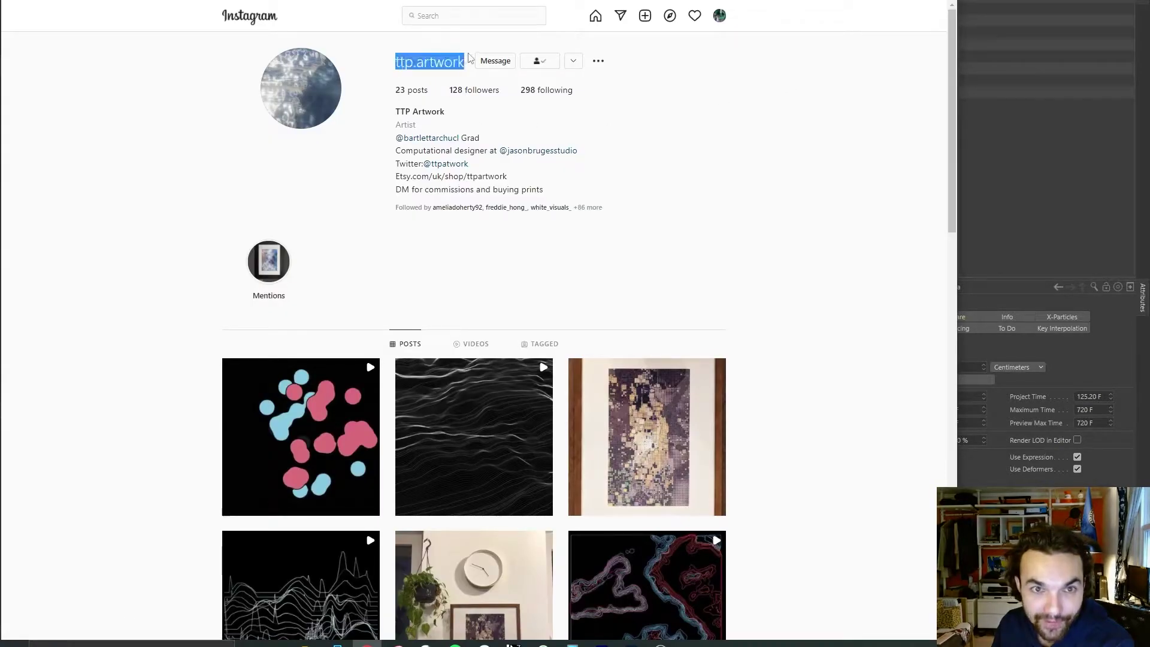
pyautogui.click(776, 237)
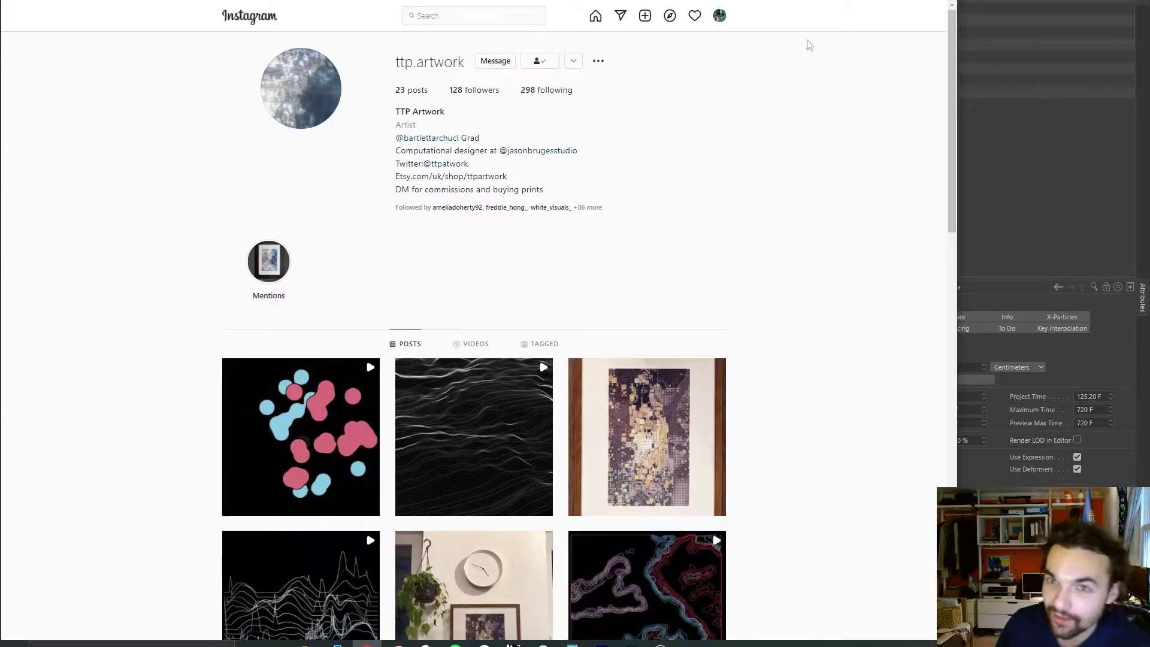
# Step: Switch back to Cinema 4D and inspect the emitter and its particle stream from both sides
pyautogui.press('super+Down')
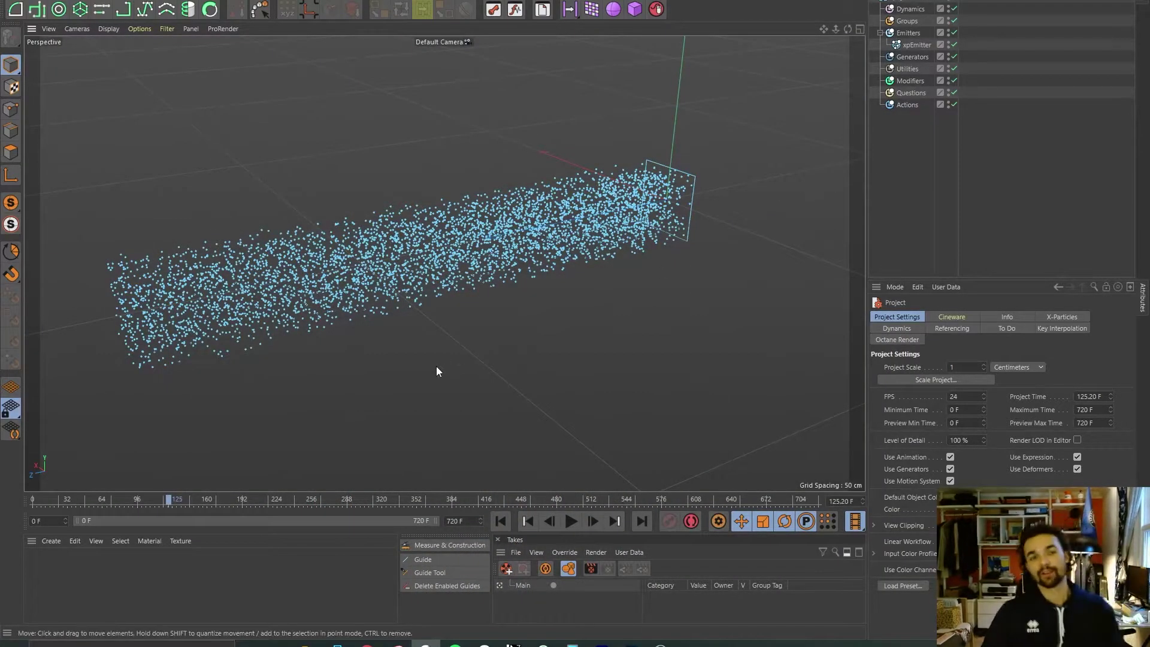
pyautogui.scroll(3, 652, 205)
pyautogui.keyDown('alt'); pyautogui.moveTo(652, 205); pyautogui.dragTo(799, 203); pyautogui.keyUp('alt')
pyautogui.keyDown('alt'); pyautogui.moveTo(444, 264); pyautogui.dragTo(388, 205); pyautogui.keyUp('alt')
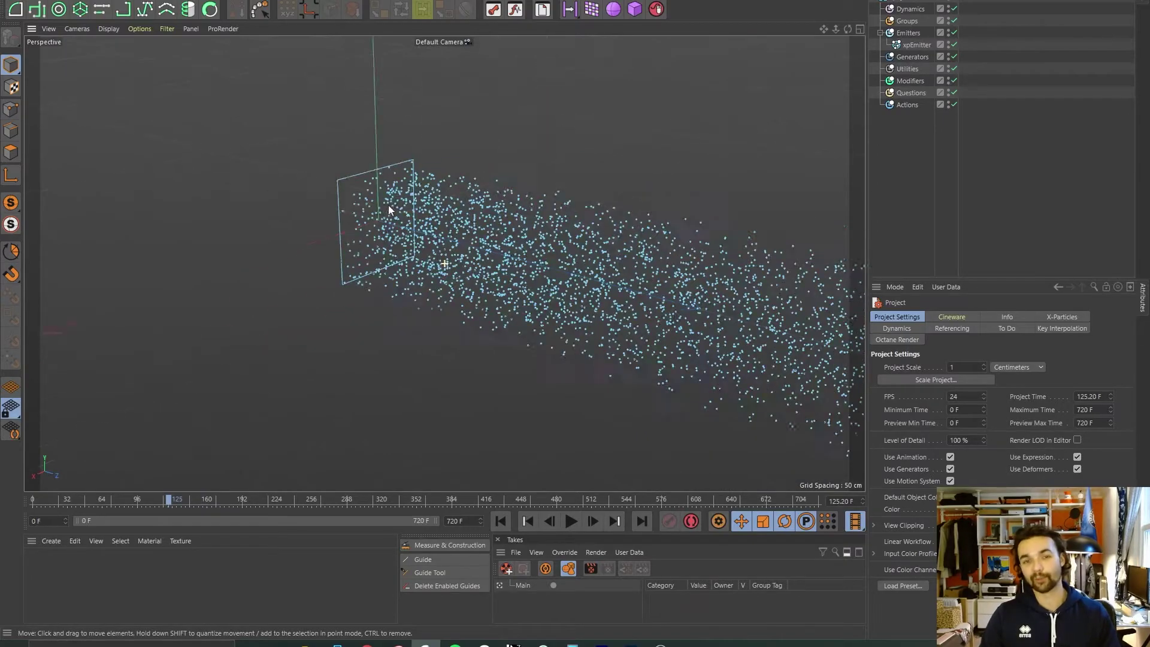
pyautogui.keyDown('alt'); pyautogui.moveTo(342, 228); pyautogui.dragTo(389, 239, button='right'); pyautogui.keyUp('alt')
pyautogui.keyDown('alt'); pyautogui.moveTo(430, 256); pyautogui.dragTo(443, 276); pyautogui.keyUp('alt')
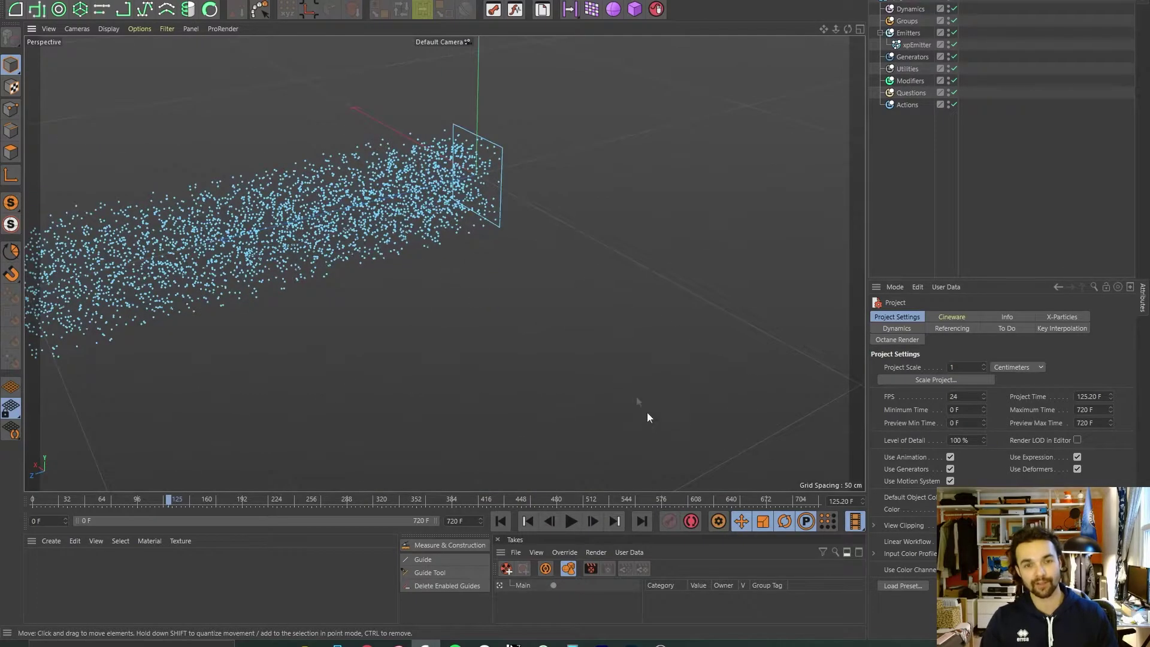
# Step: Return the simulation to its first frame and frame the empty emitter rectangle at the origin up close
pyautogui.keyDown('alt'); pyautogui.moveTo(774, 377); pyautogui.dragTo(456, 473); pyautogui.keyUp('alt')
pyautogui.click(505, 522)
pyautogui.keyDown('alt'); pyautogui.moveTo(221, 217); pyautogui.dragTo(383, 234, button='middle'); pyautogui.keyUp('alt')
pyautogui.scroll(4, 383, 234)
pyautogui.keyDown('alt'); pyautogui.moveTo(383, 234); pyautogui.dragTo(327, 311); pyautogui.keyUp('alt')
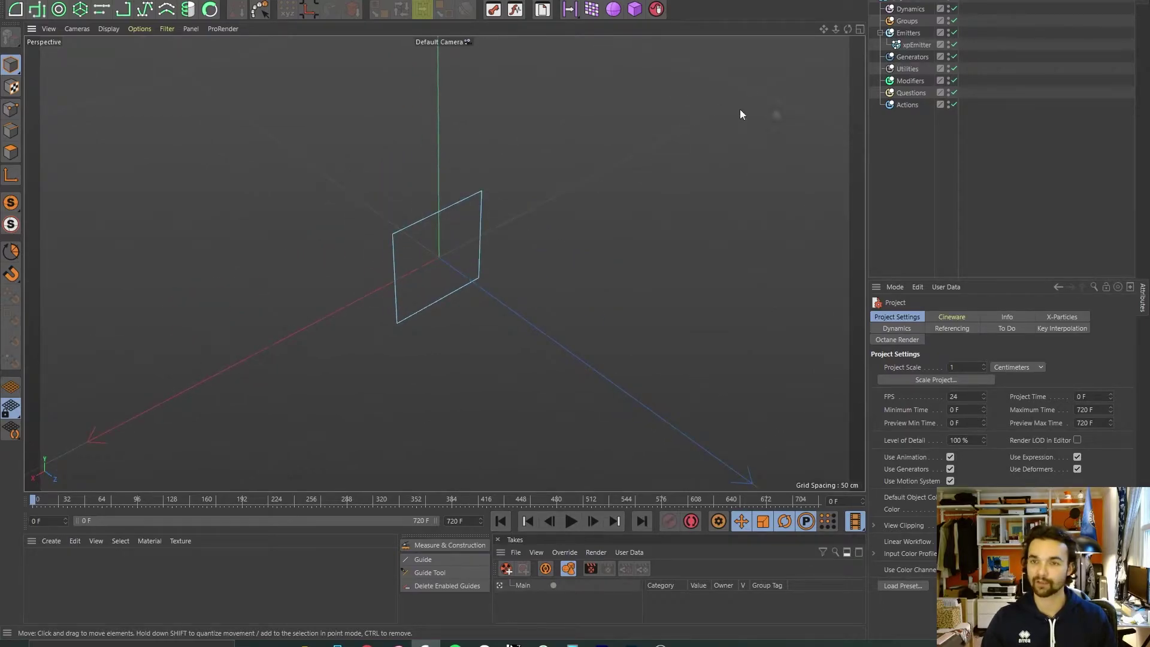
# Step: Select the xpEmitter and show its Object and Emission settings together, enlarging the attributes area to fit them
pyautogui.click(915, 45)
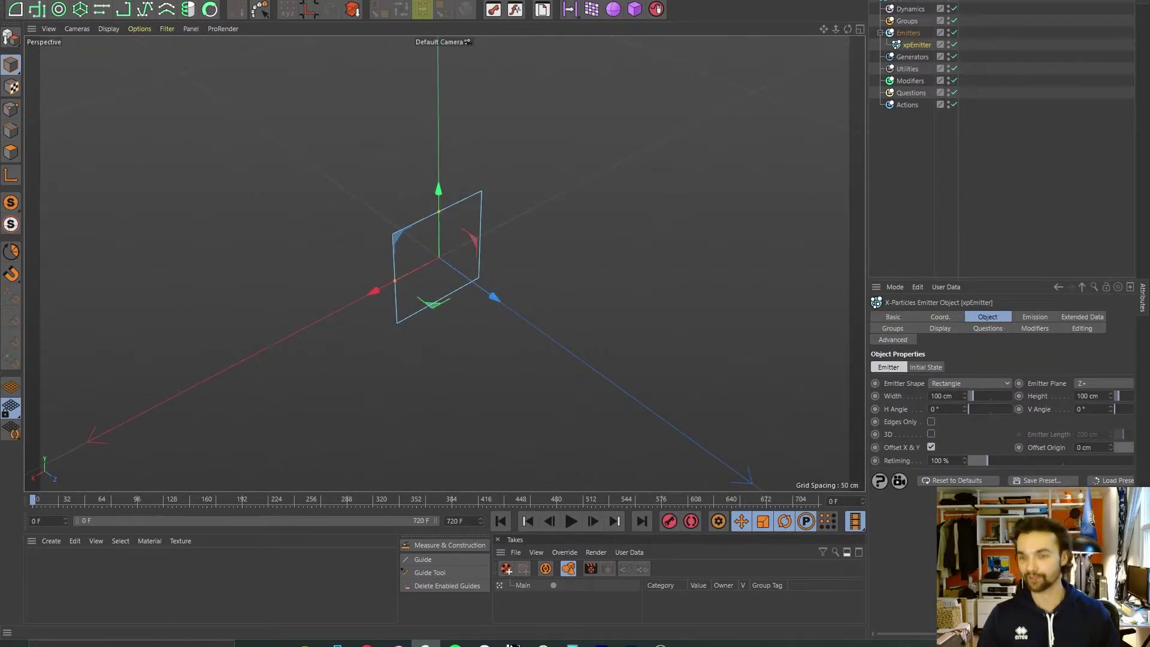
pyautogui.keyDown('shift'); pyautogui.click(1036, 313); pyautogui.keyUp('shift')
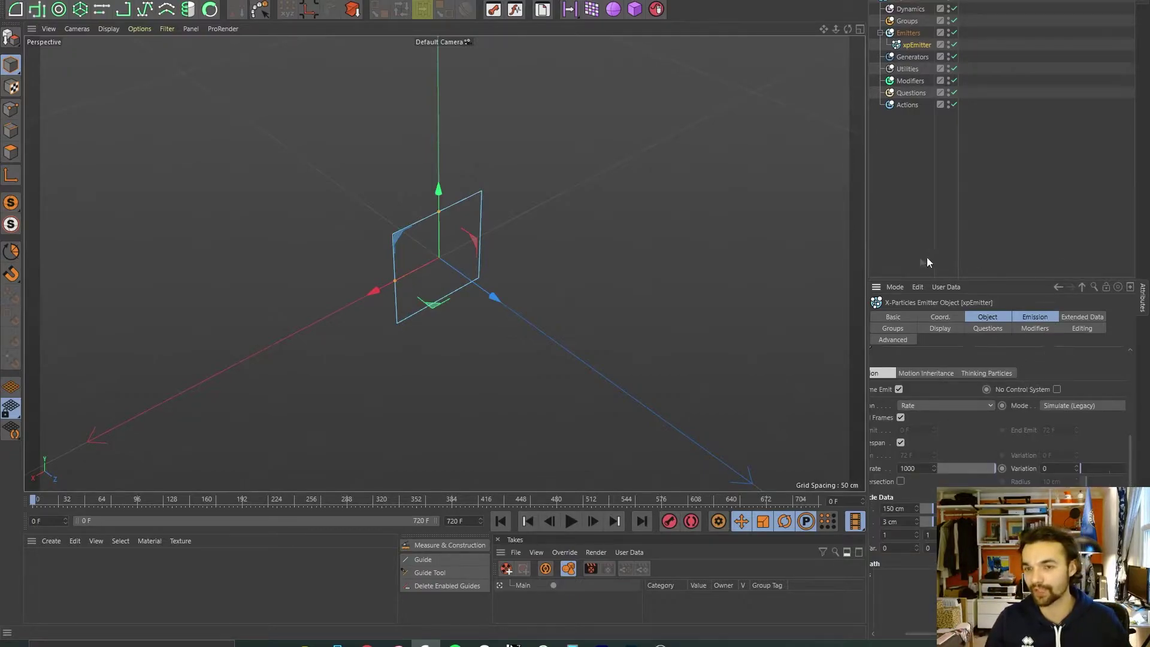
pyautogui.moveTo(872, 248); pyautogui.dragTo(667, 252)
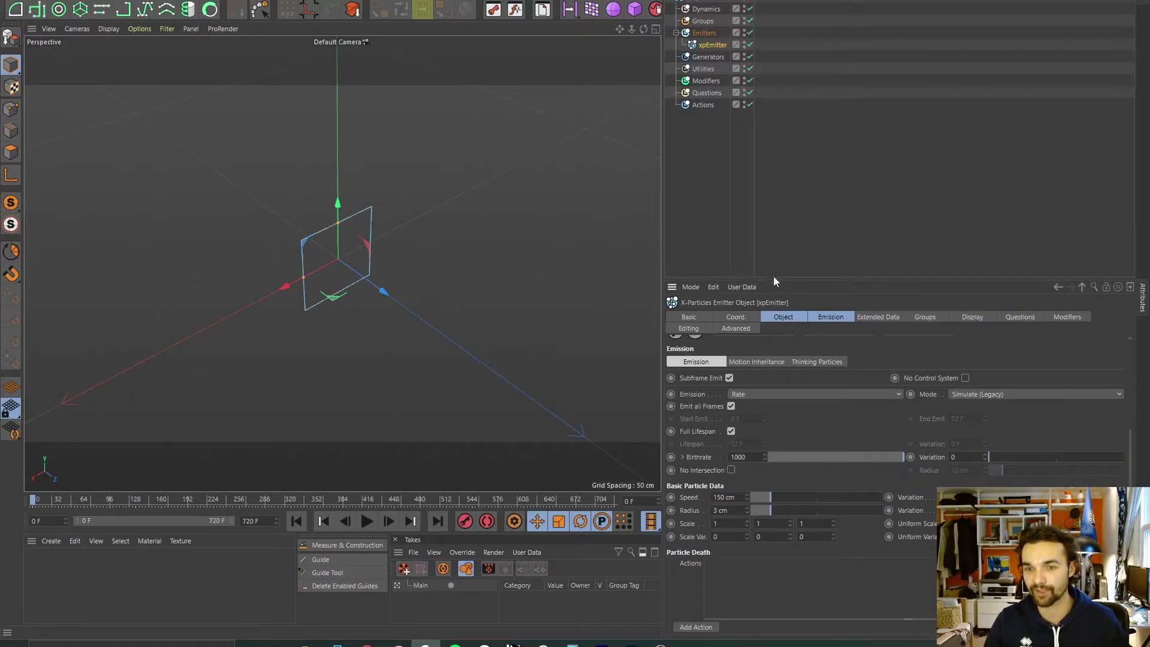
pyautogui.moveTo(775, 279); pyautogui.dragTo(778, 91)
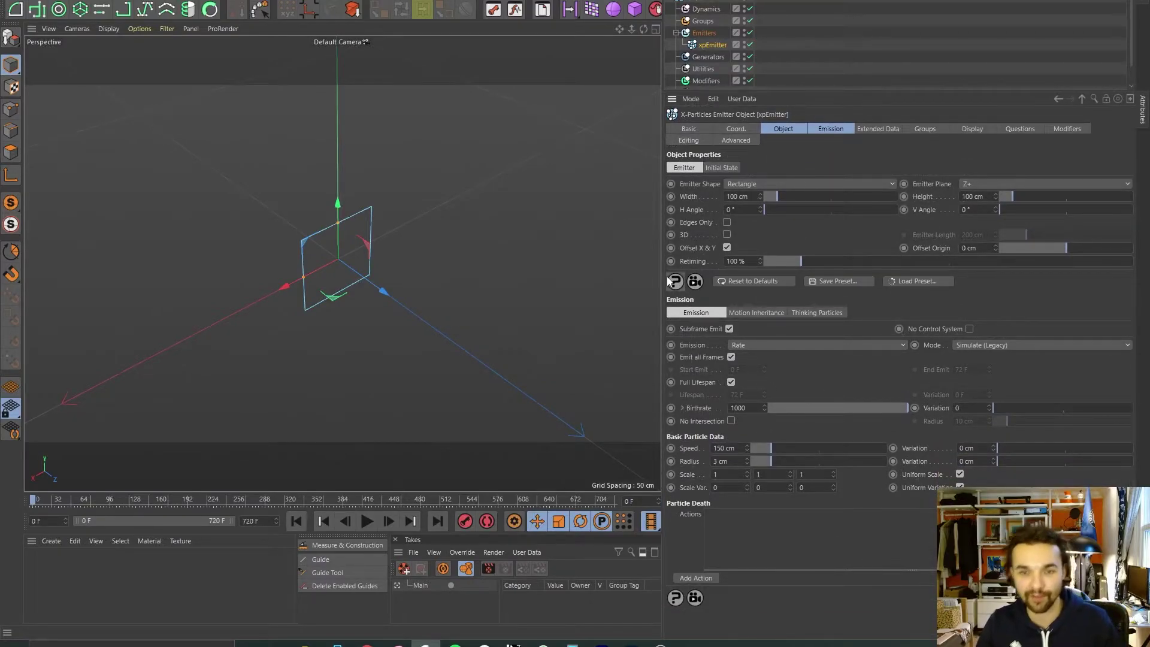
pyautogui.moveTo(665, 275); pyautogui.dragTo(668, 275)
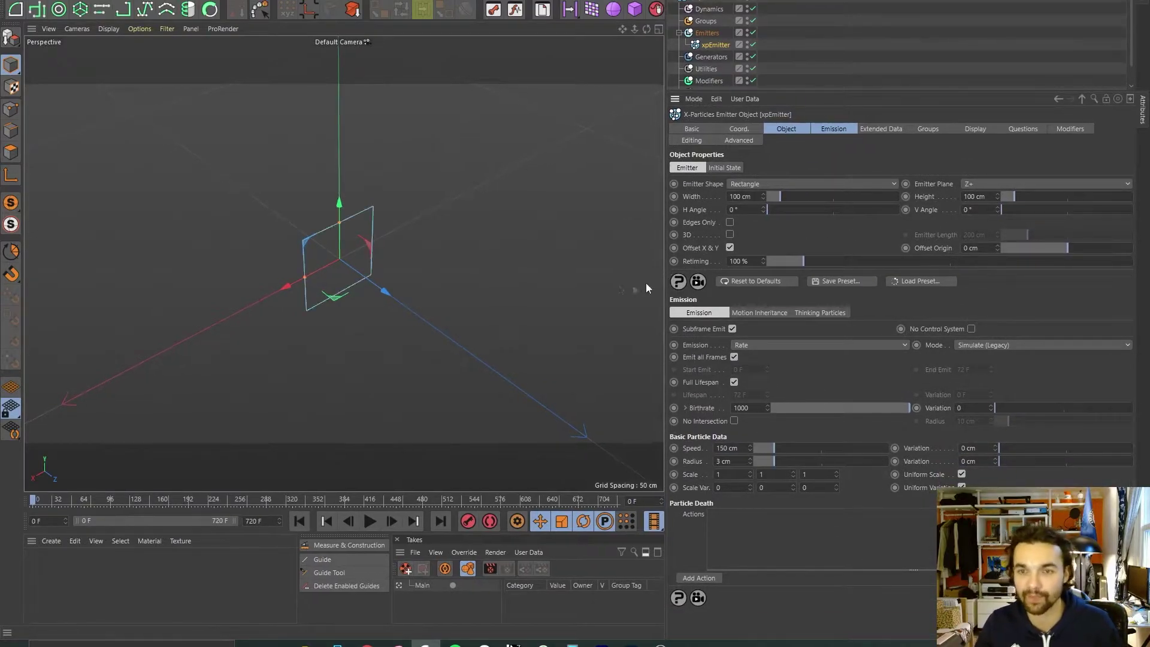
# Step: Try the Circle emitter shape, briefly preview its emission, and return to the first frame
pyautogui.click(774, 185)
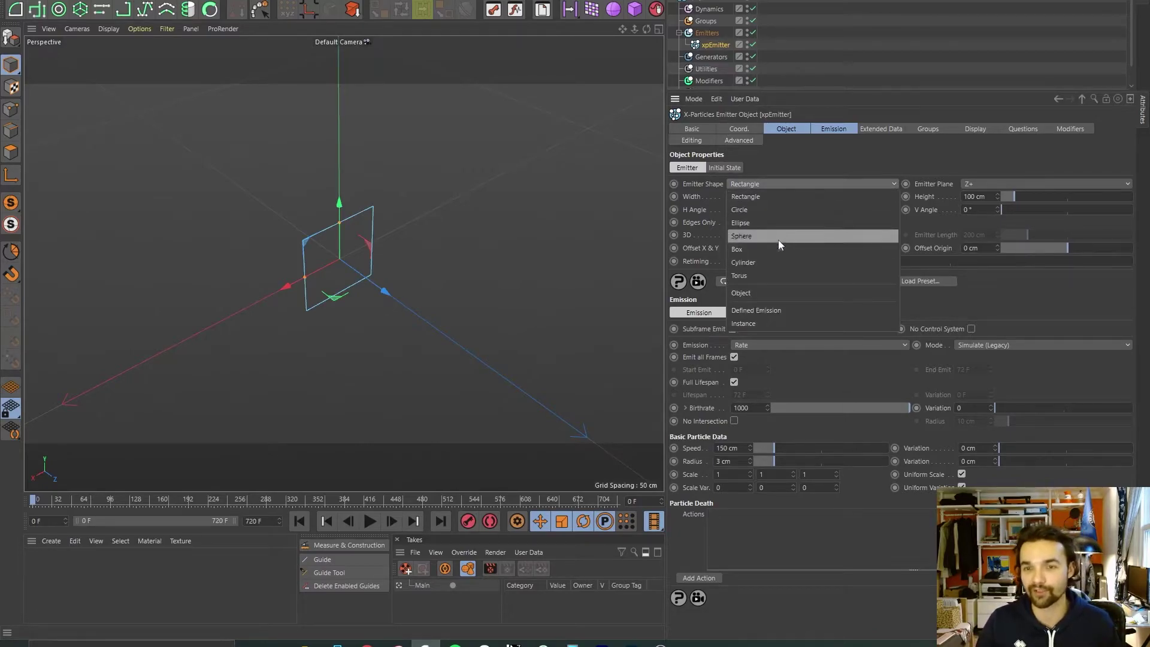
pyautogui.click(756, 210)
pyautogui.moveTo(413, 263)
pyautogui.keyDown('alt'); pyautogui.mouseDown()
pyautogui.moveTo(282, 277)
pyautogui.moveTo(394, 264)
pyautogui.mouseUp(); pyautogui.keyUp('alt')
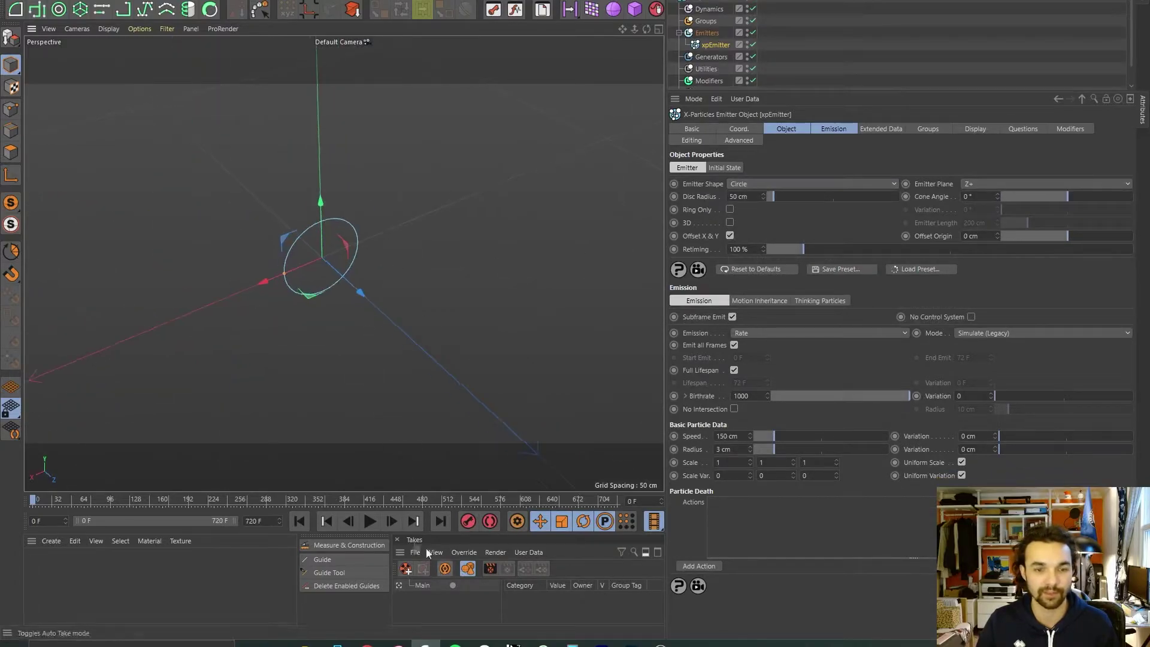
pyautogui.click(370, 520)
pyautogui.click(300, 520)
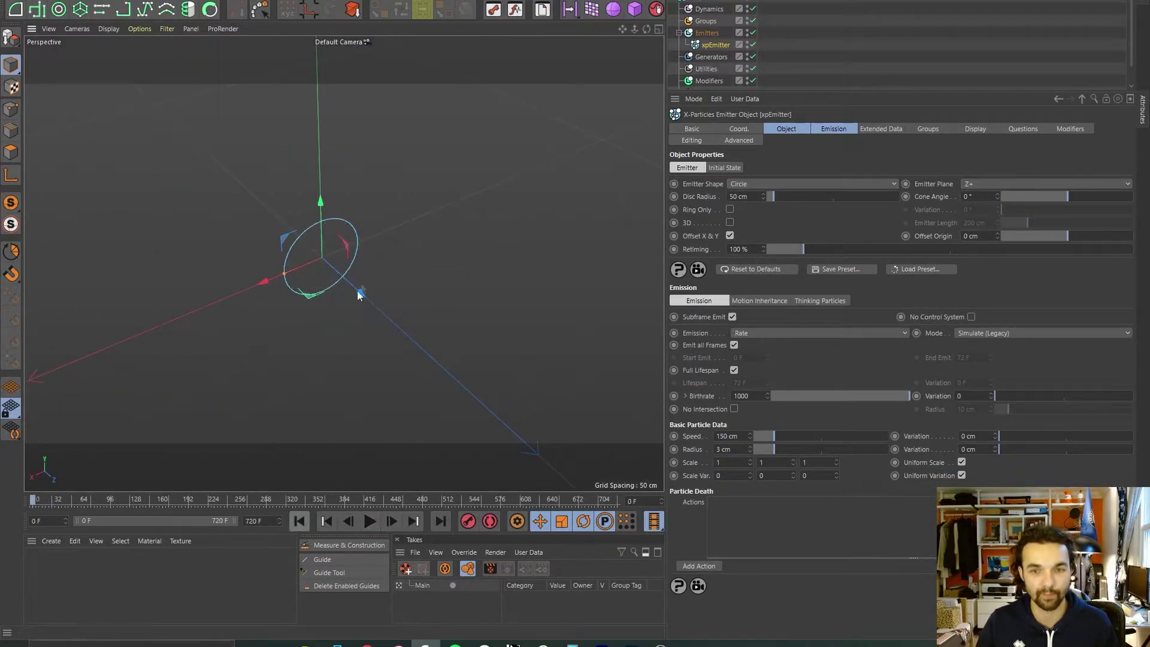
pyautogui.keyDown('alt'); pyautogui.moveTo(359, 295); pyautogui.dragTo(383, 282); pyautogui.keyUp('alt')
# Step: Change the emitter shape to Defined Emission and view its row of boxes from above
pyautogui.click(747, 184)
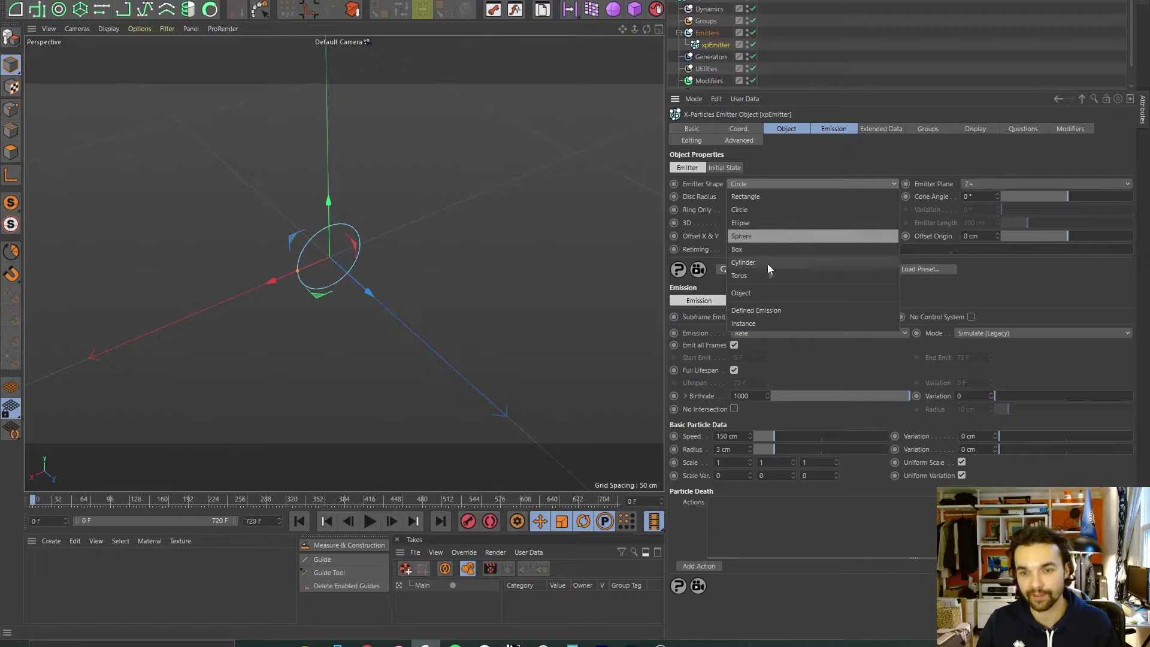
pyautogui.click(756, 310)
pyautogui.keyDown('alt'); pyautogui.moveTo(359, 276); pyautogui.dragTo(472, 507); pyautogui.keyUp('alt')
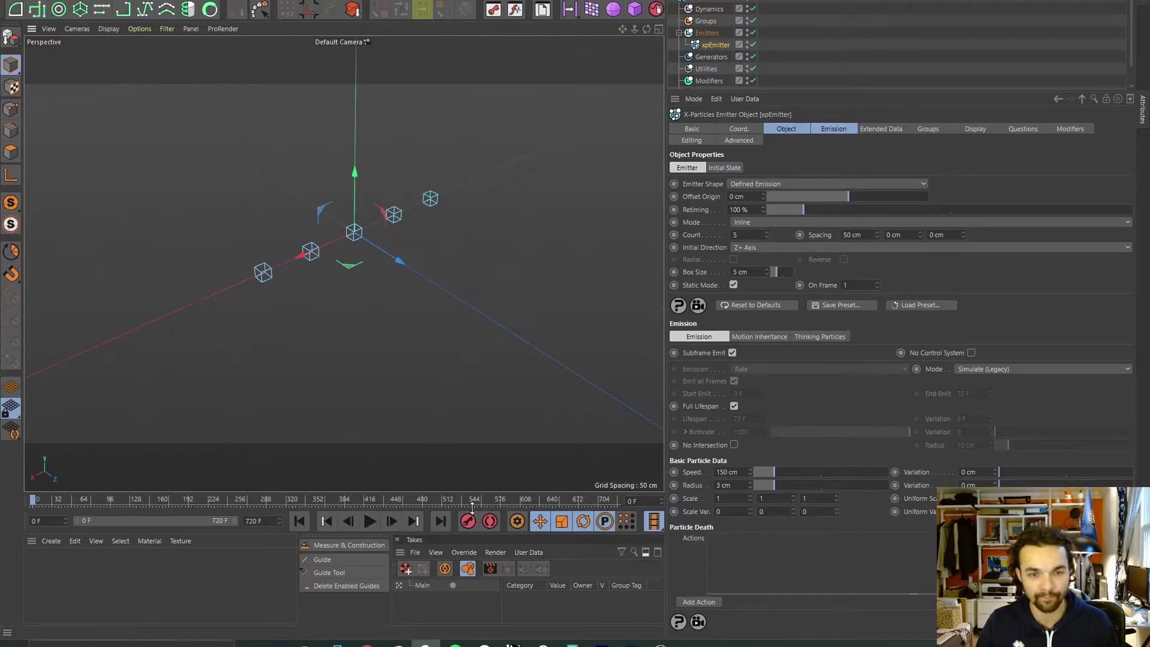
# Step: Play the Defined Emission simulation, view the row of boxes from several angles, and stop playback
pyautogui.click(370, 521)
pyautogui.keyDown('alt'); pyautogui.moveTo(387, 469); pyautogui.dragTo(338, 394); pyautogui.keyUp('alt')
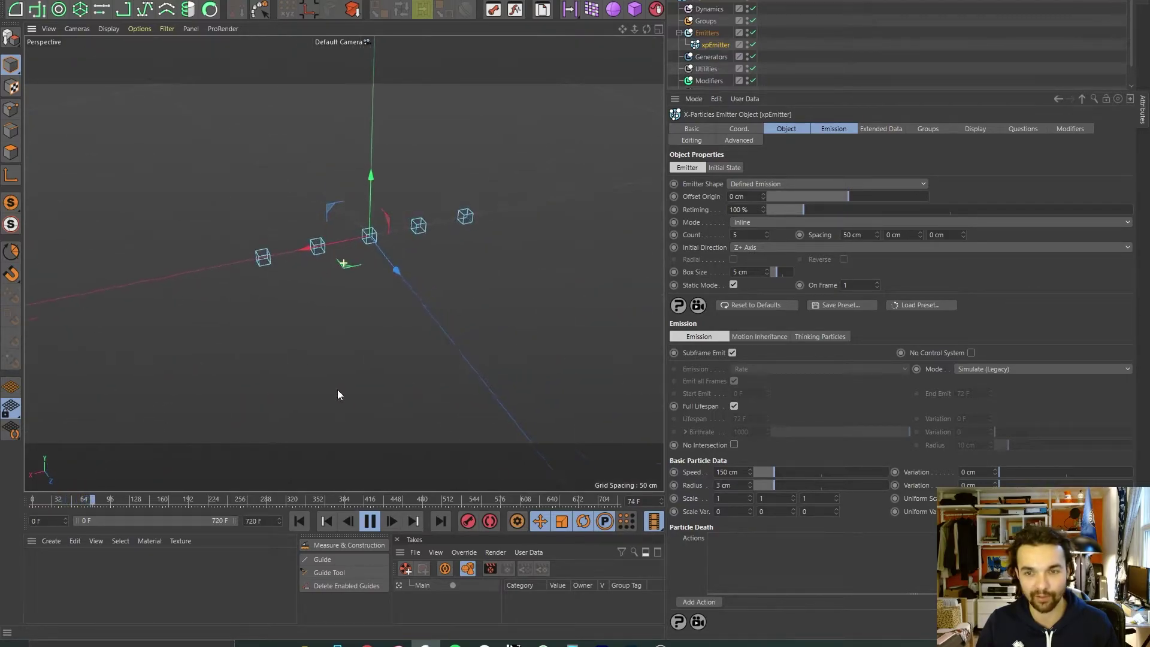
pyautogui.scroll(-1, 375, 243)
pyautogui.keyDown('alt'); pyautogui.moveTo(375, 242); pyautogui.dragTo(330, 271, button='middle'); pyautogui.keyUp('alt')
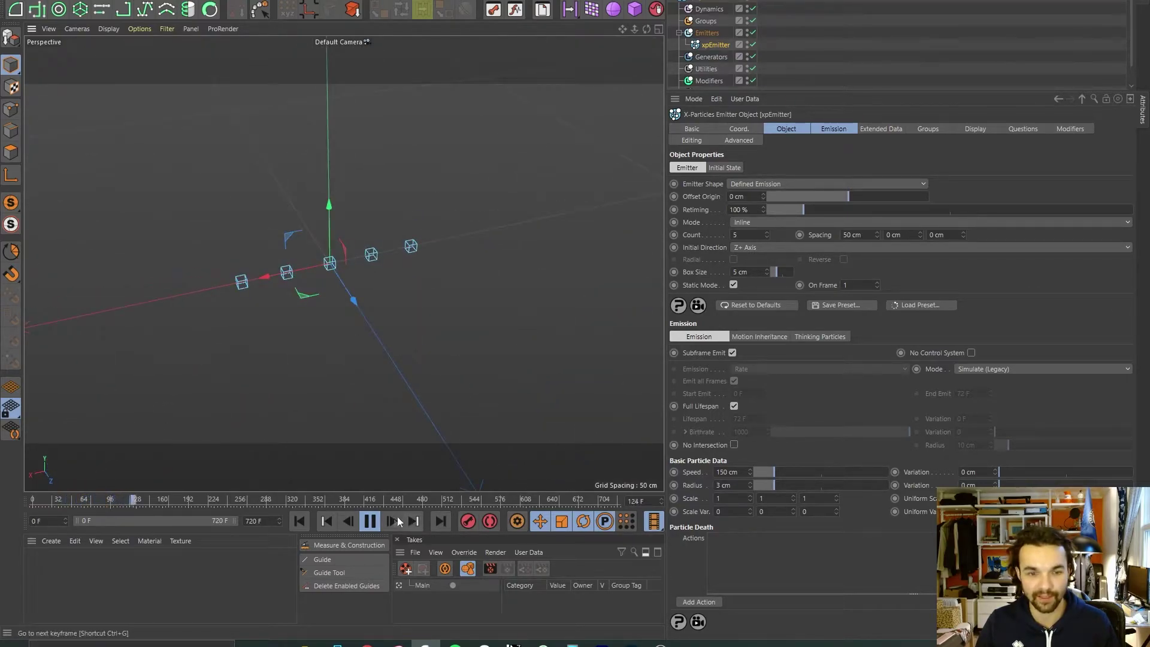
pyautogui.click(376, 520)
pyautogui.keyDown('alt'); pyautogui.moveTo(454, 192); pyautogui.dragTo(335, 211); pyautogui.keyUp('alt')
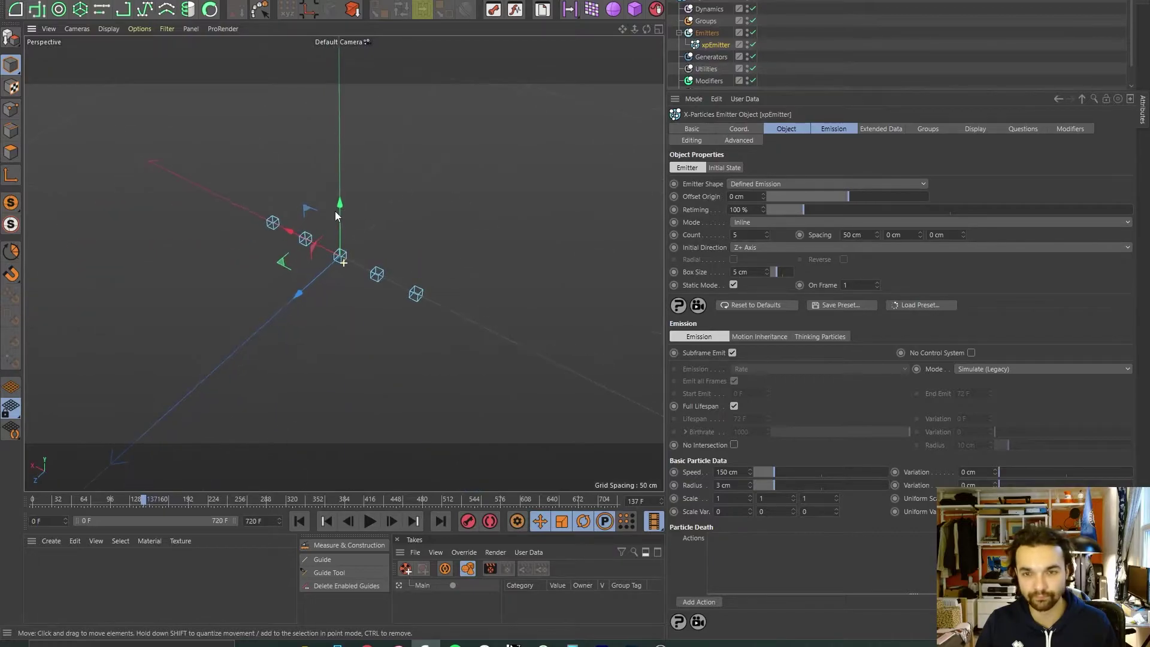
# Step: Raise the emitter's Count to 20 and frame the whole row of boxes
pyautogui.click(767, 232)
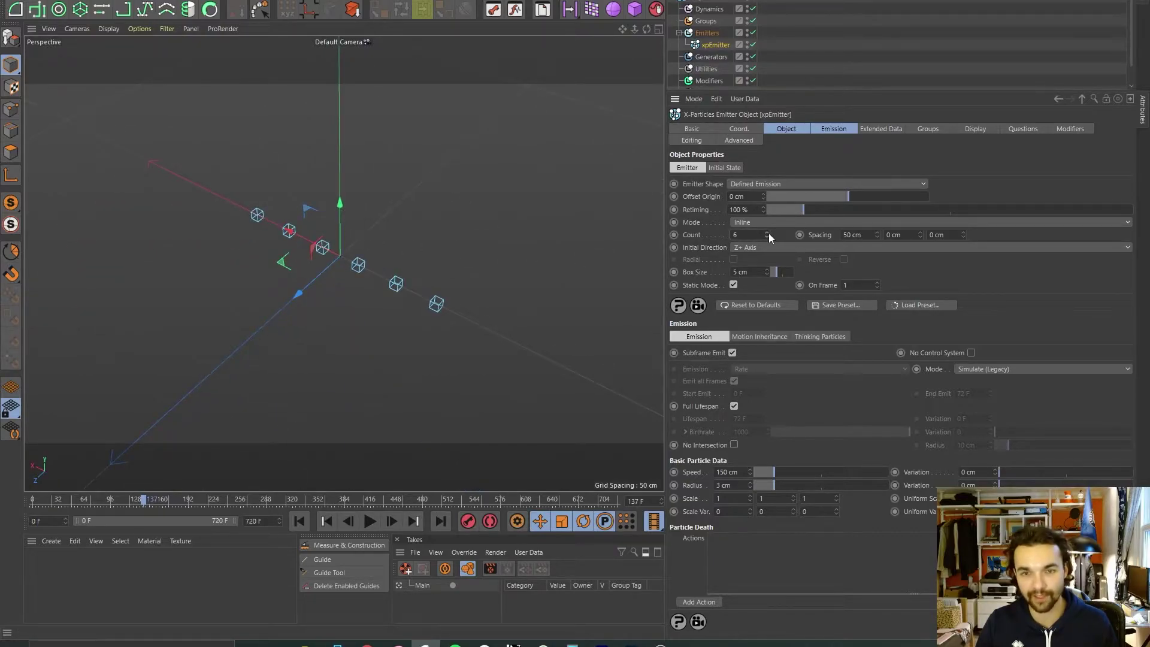
pyautogui.click(767, 233)
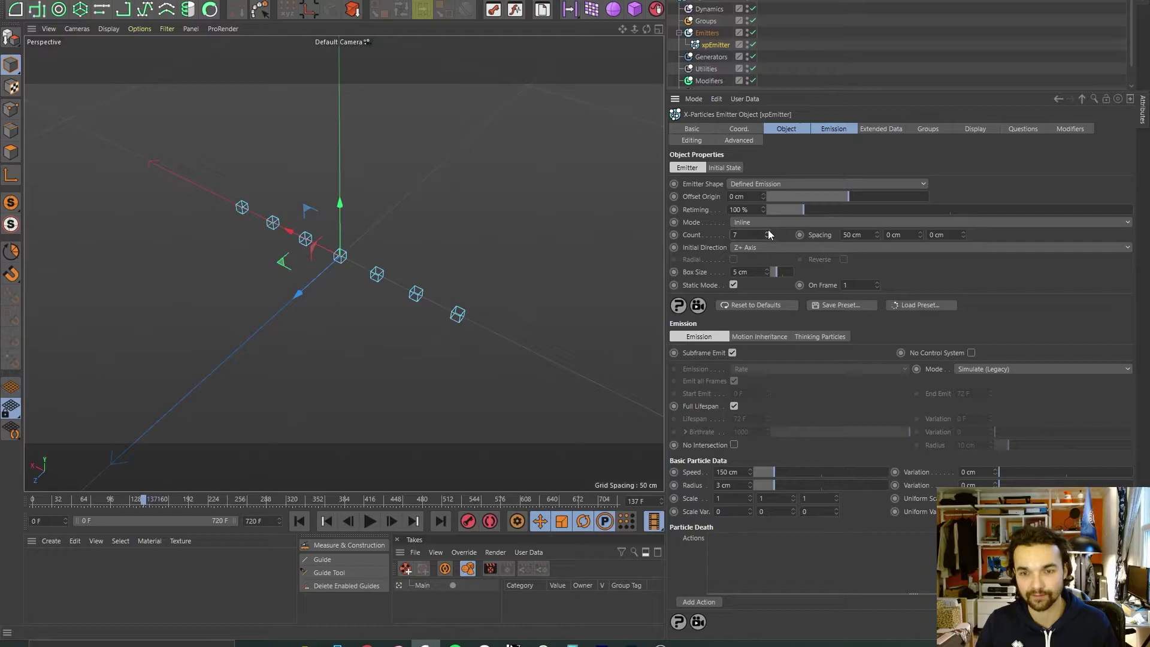
pyautogui.click(768, 233)
pyautogui.click(768, 233)
pyautogui.click(768, 232)
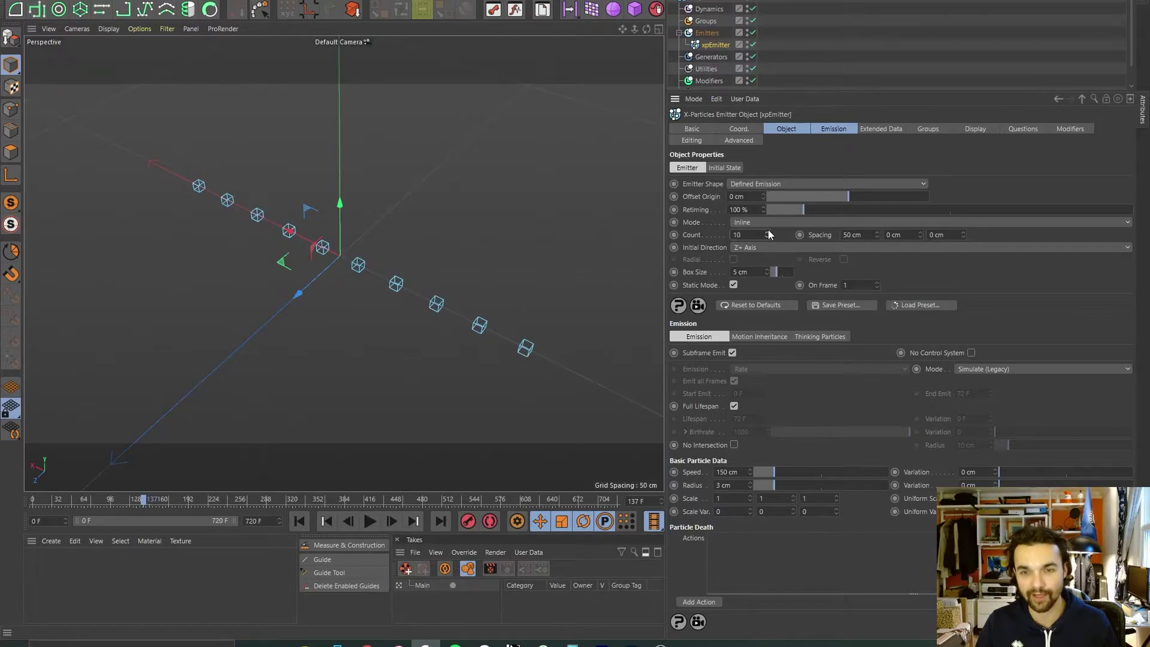
pyautogui.click(767, 233)
pyautogui.click(768, 232)
pyautogui.click(769, 232)
pyautogui.click(769, 232)
pyautogui.click(768, 232)
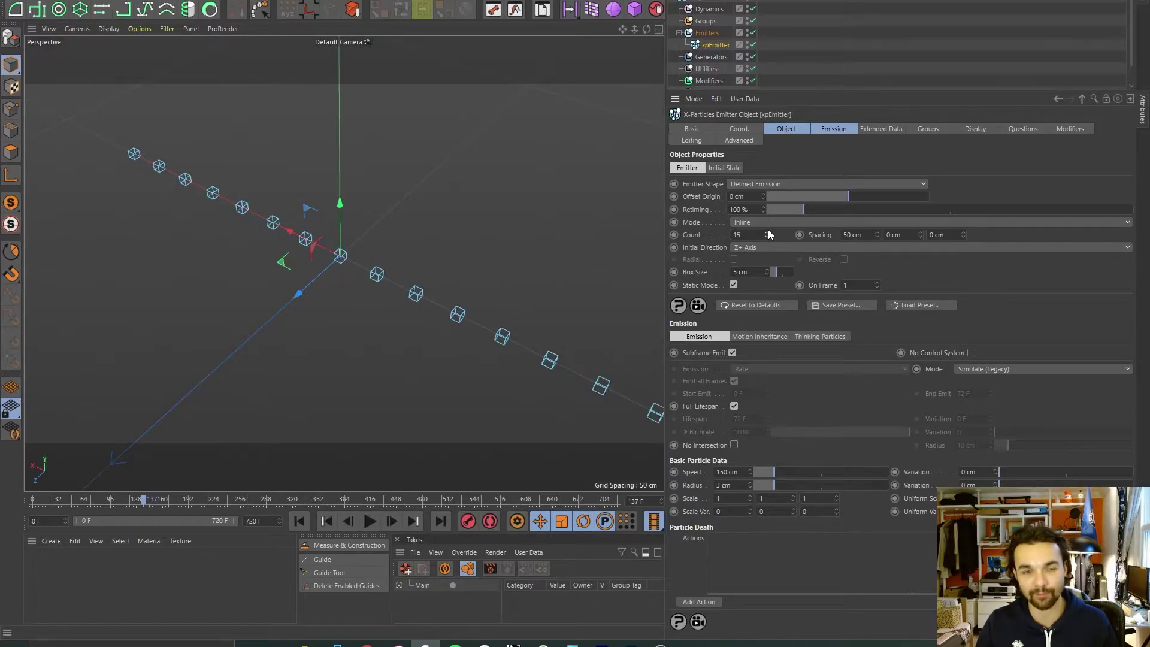
pyautogui.click(769, 232)
pyautogui.click(768, 232)
pyautogui.click(769, 231)
pyautogui.click(768, 232)
pyautogui.click(769, 231)
pyautogui.keyDown('alt'); pyautogui.moveTo(324, 256); pyautogui.dragTo(455, 257); pyautogui.keyUp('alt')
pyautogui.keyDown('alt'); pyautogui.moveTo(455, 257); pyautogui.dragTo(379, 266, button='right'); pyautogui.keyUp('alt')
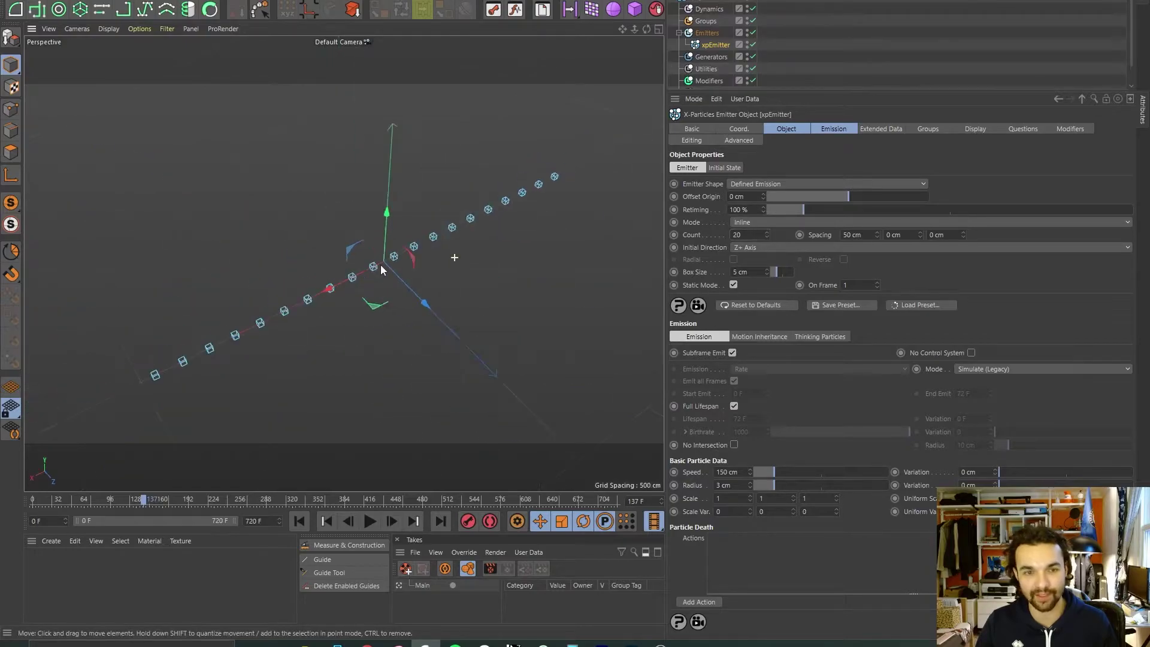
pyautogui.keyDown('alt'); pyautogui.moveTo(344, 264); pyautogui.dragTo(450, 251); pyautogui.keyUp('alt')
# Step: Preview the 20-box emission from the first frame, examine the emitted line of particles, and return to the start
pyautogui.click(368, 521)
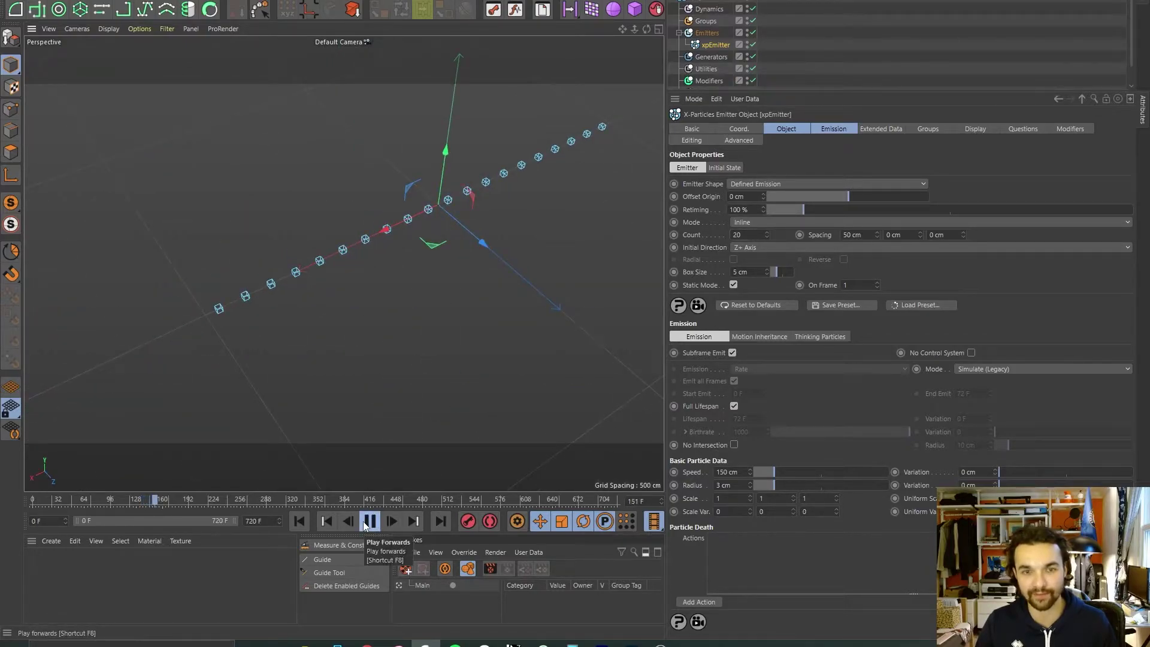
pyautogui.click(364, 521)
pyautogui.click(299, 521)
pyautogui.click(369, 522)
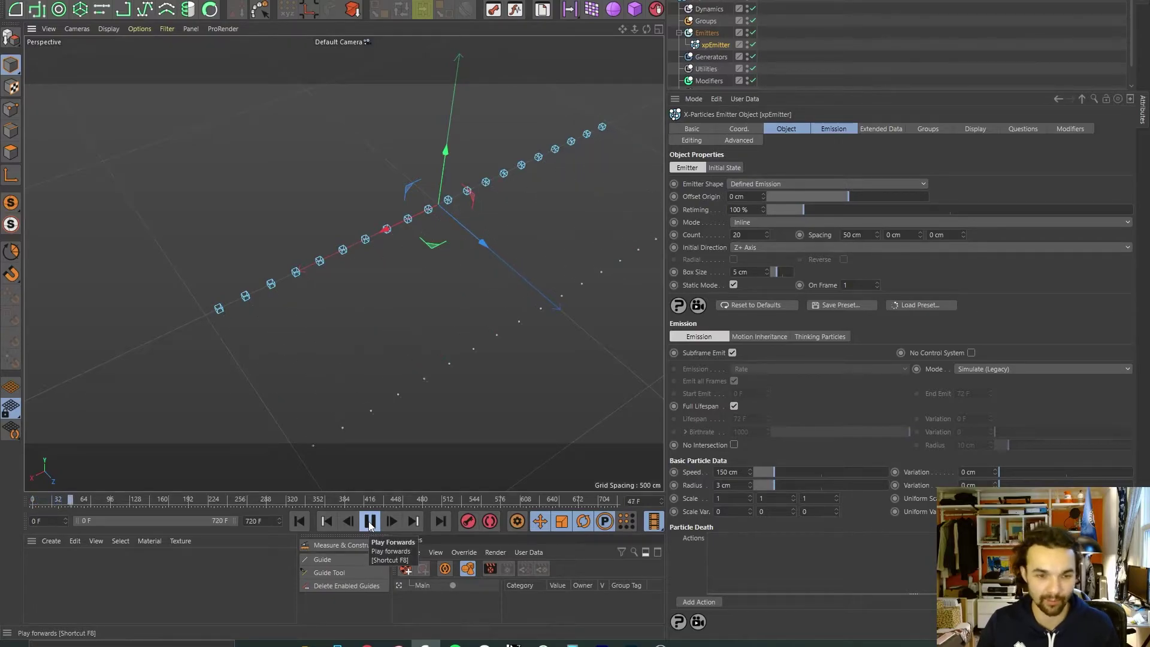
pyautogui.click(370, 526)
pyautogui.keyDown('alt'); pyautogui.moveTo(400, 231); pyautogui.dragTo(605, 240); pyautogui.keyUp('alt')
pyautogui.click(303, 521)
pyautogui.keyDown('alt'); pyautogui.moveTo(405, 246); pyautogui.dragTo(275, 252); pyautogui.keyUp('alt')
pyautogui.keyDown('alt'); pyautogui.moveTo(276, 252); pyautogui.dragTo(365, 223, button='middle'); pyautogui.keyUp('alt')
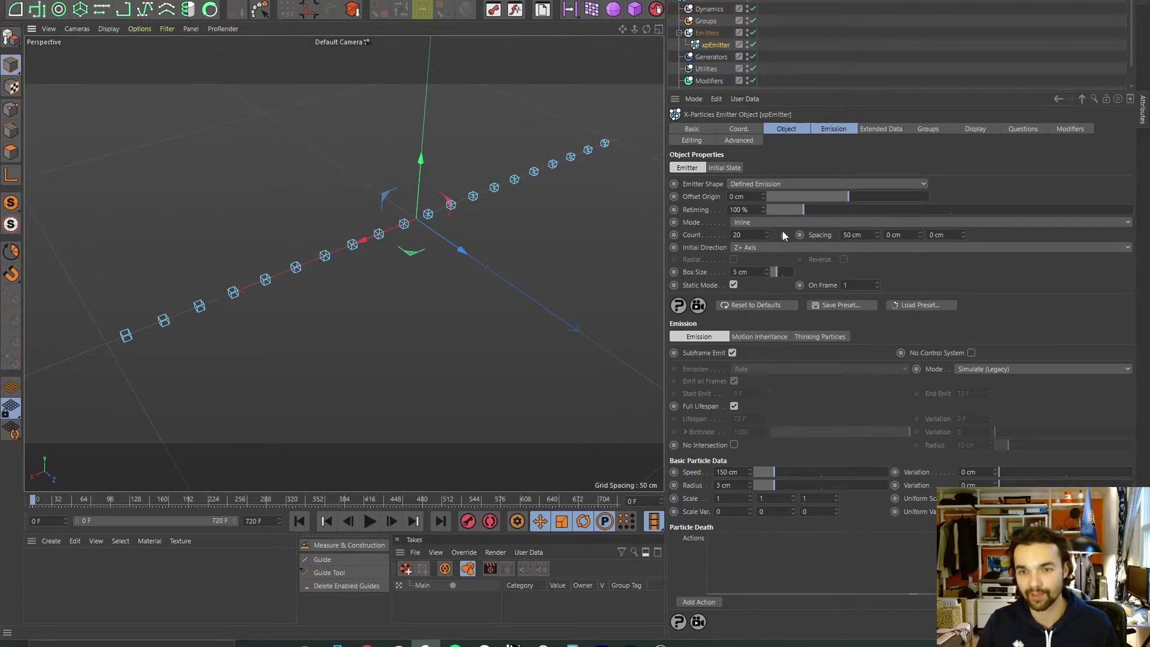
# Step: Try offsetting the emitter boxes vertically, return the Y spacing to 0 cm, and set the X spacing to 10 cm
pyautogui.moveTo(920, 234); pyautogui.dragTo(925, 236)
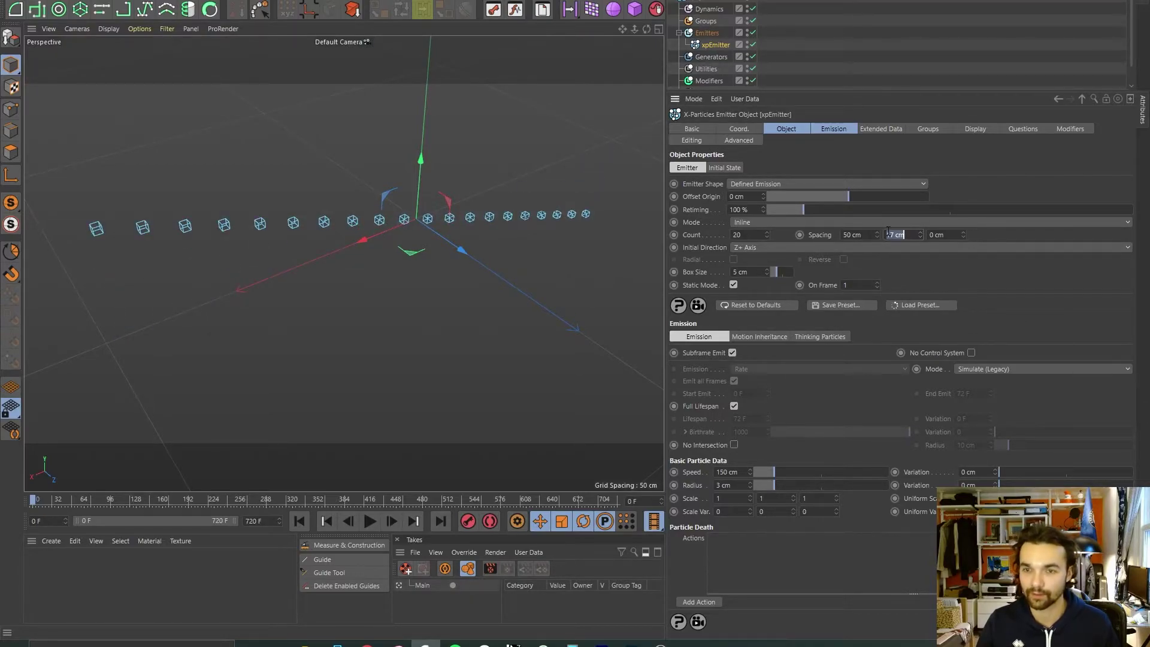
pyautogui.write('0')
pyautogui.press('Return')
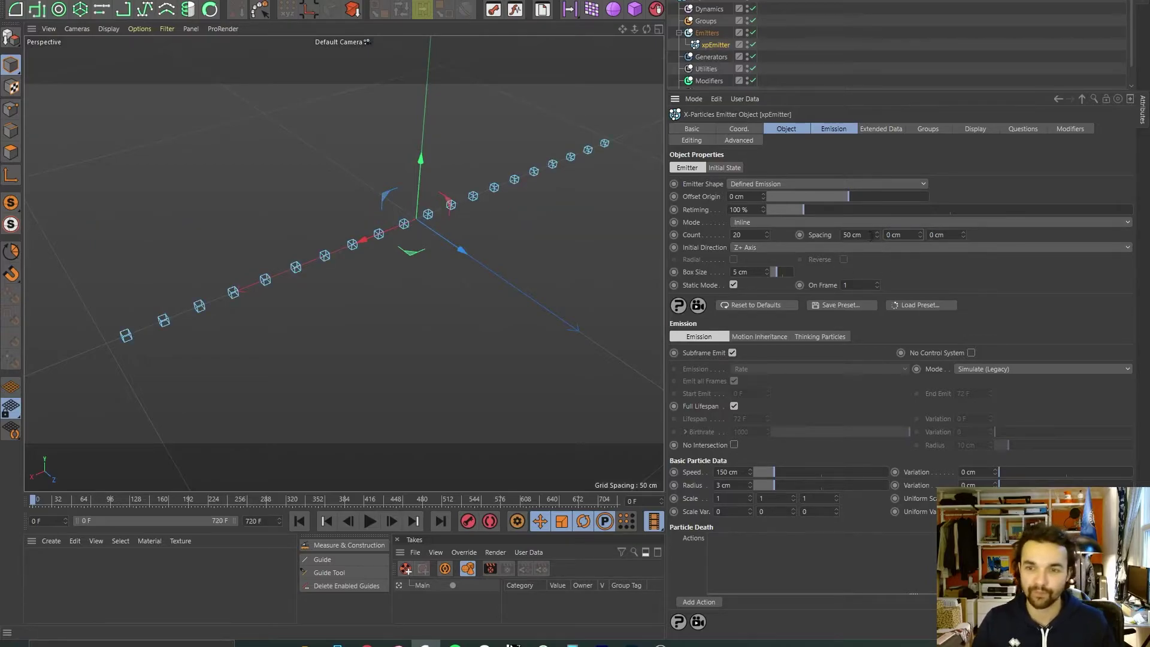
pyautogui.write('10')
pyautogui.press('Return')
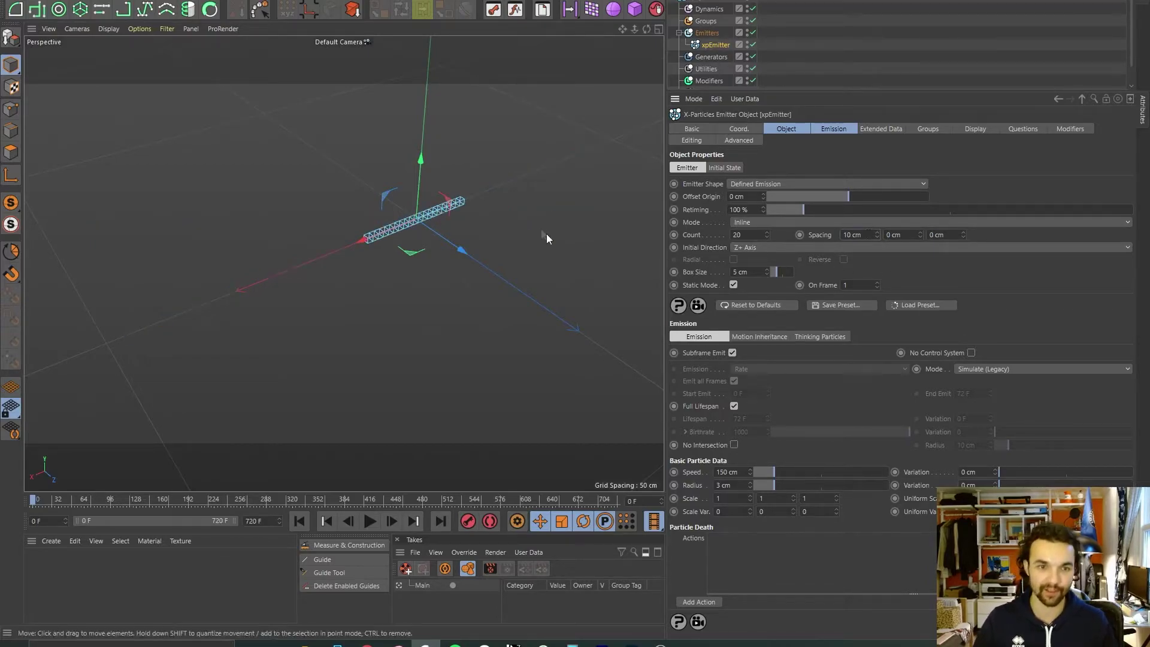
# Step: Set the emitter's Box Size to 2.5 cm and its X spacing to 5 cm
pyautogui.scroll(5, 459, 199)
pyautogui.keyDown('alt'); pyautogui.moveTo(441, 321); pyautogui.dragTo(394, 301, button='middle'); pyautogui.keyUp('alt')
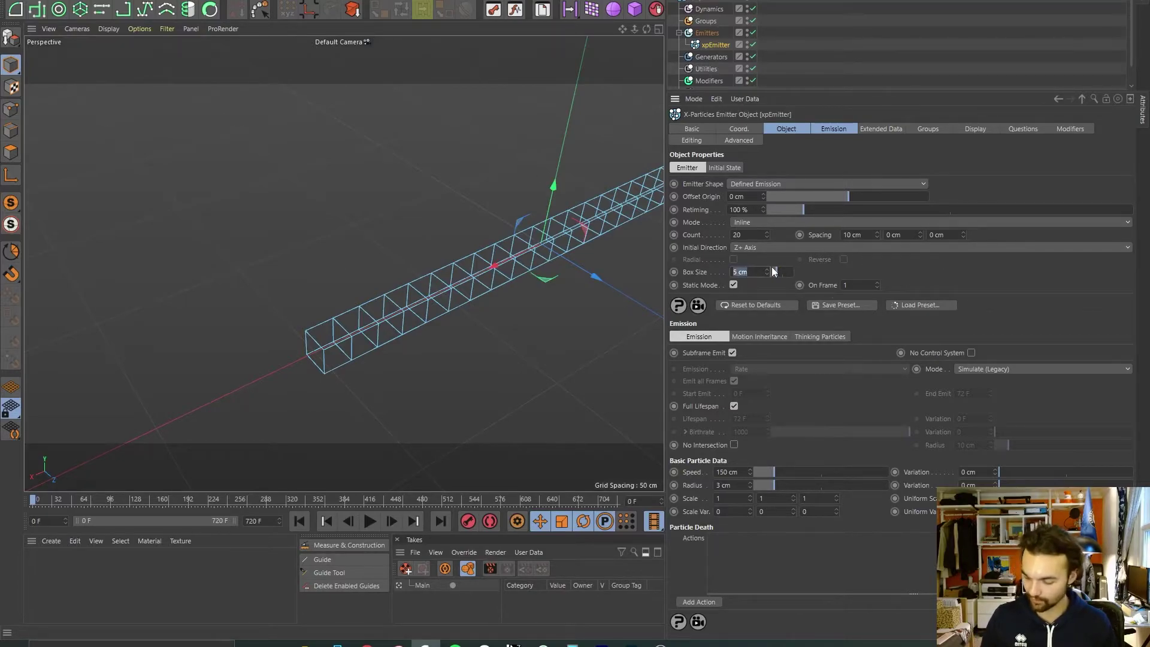
pyautogui.write('2.5')
pyautogui.press('Return')
pyautogui.click(856, 236)
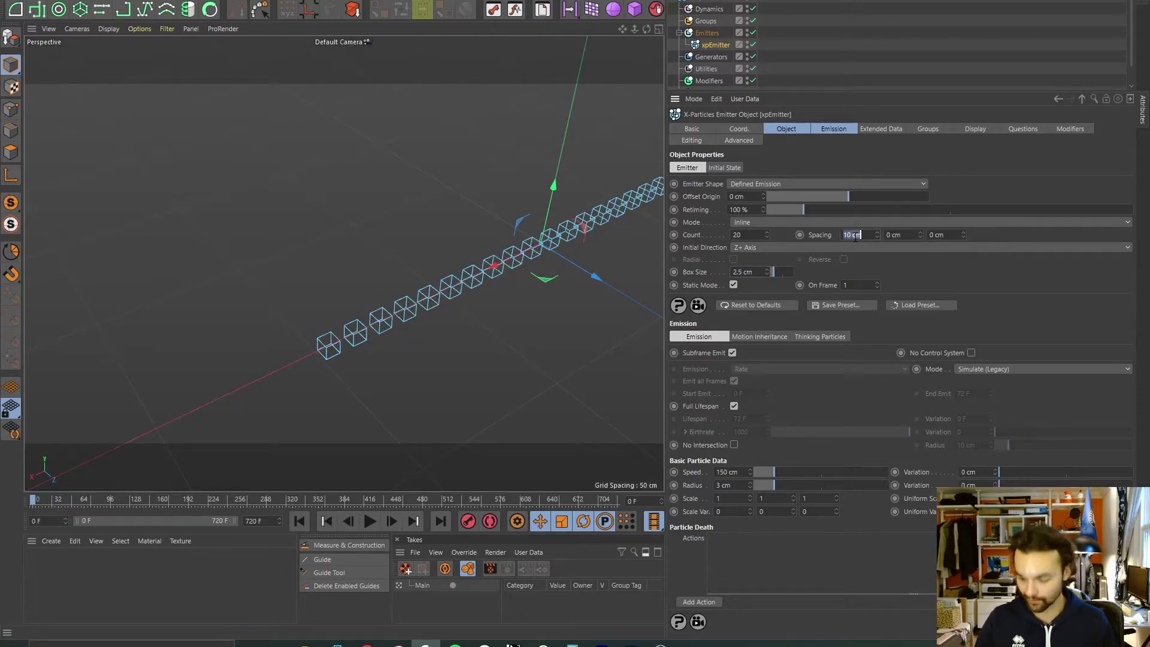
pyautogui.write('5')
pyautogui.press('Return')
pyautogui.keyDown('alt'); pyautogui.moveTo(458, 358); pyautogui.dragTo(282, 369, button='middle'); pyautogui.keyUp('alt')
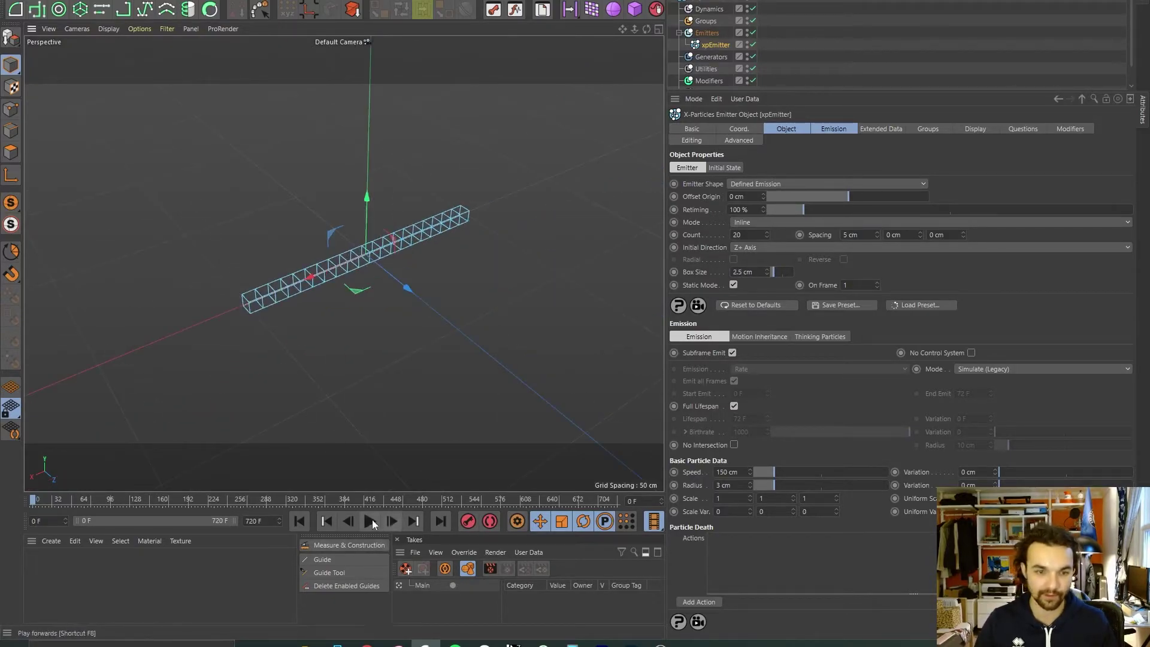
# Step: Play a short stretch of the tighter emission and examine the particle line from the other side
pyautogui.click(370, 521)
pyautogui.click(370, 521)
pyautogui.keyDown('alt'); pyautogui.moveTo(375, 481); pyautogui.dragTo(254, 318); pyautogui.keyUp('alt')
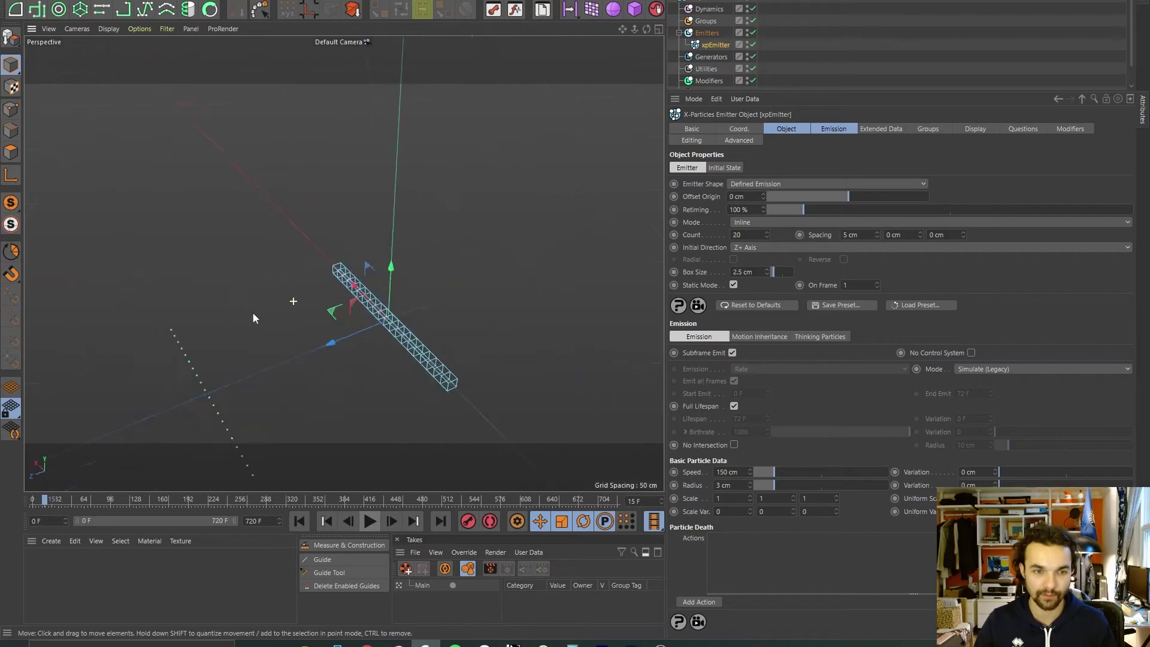
pyautogui.scroll(-3, 430, 255)
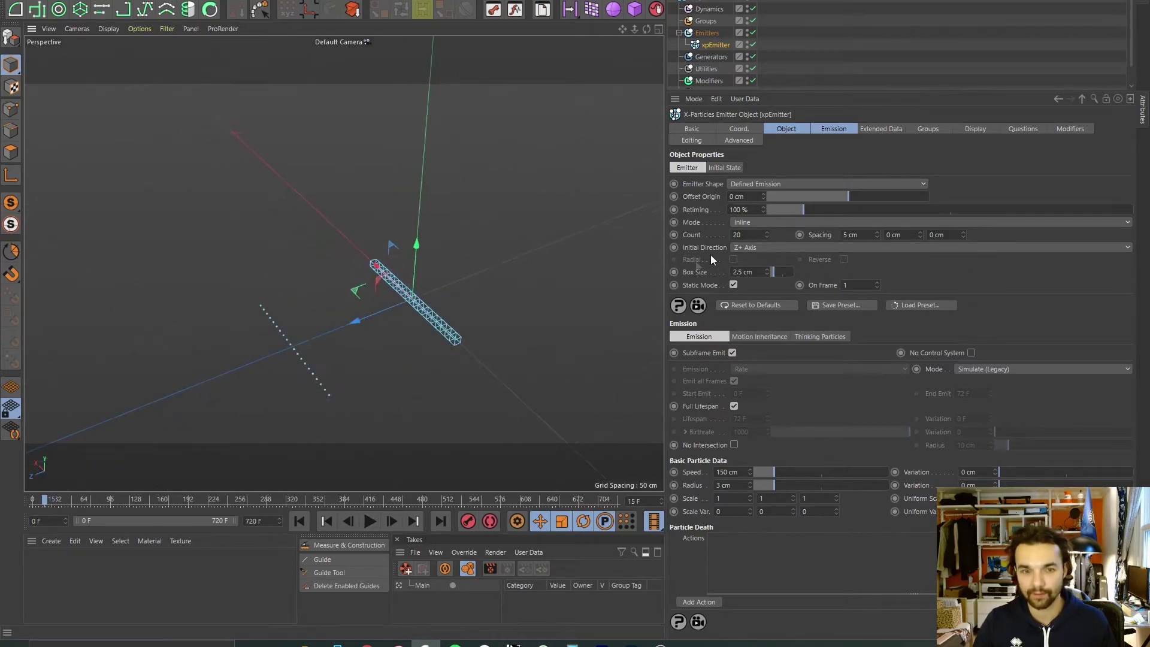
pyautogui.keyDown('alt'); pyautogui.moveTo(342, 320); pyautogui.dragTo(363, 316, button='middle'); pyautogui.keyUp('alt')
pyautogui.keyDown('alt'); pyautogui.moveTo(363, 320); pyautogui.dragTo(500, 288); pyautogui.keyUp('alt')
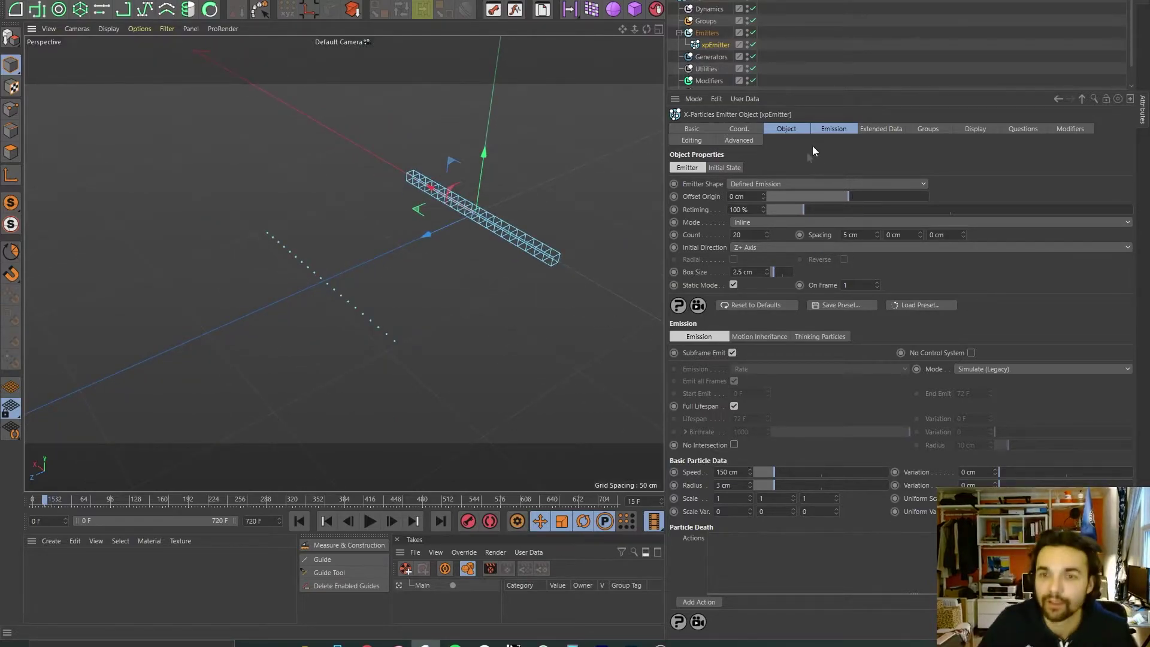
# Step: Replay the emission from the first frame, reframe the emitter and its particle line, and enlarge the object list
pyautogui.click(299, 520)
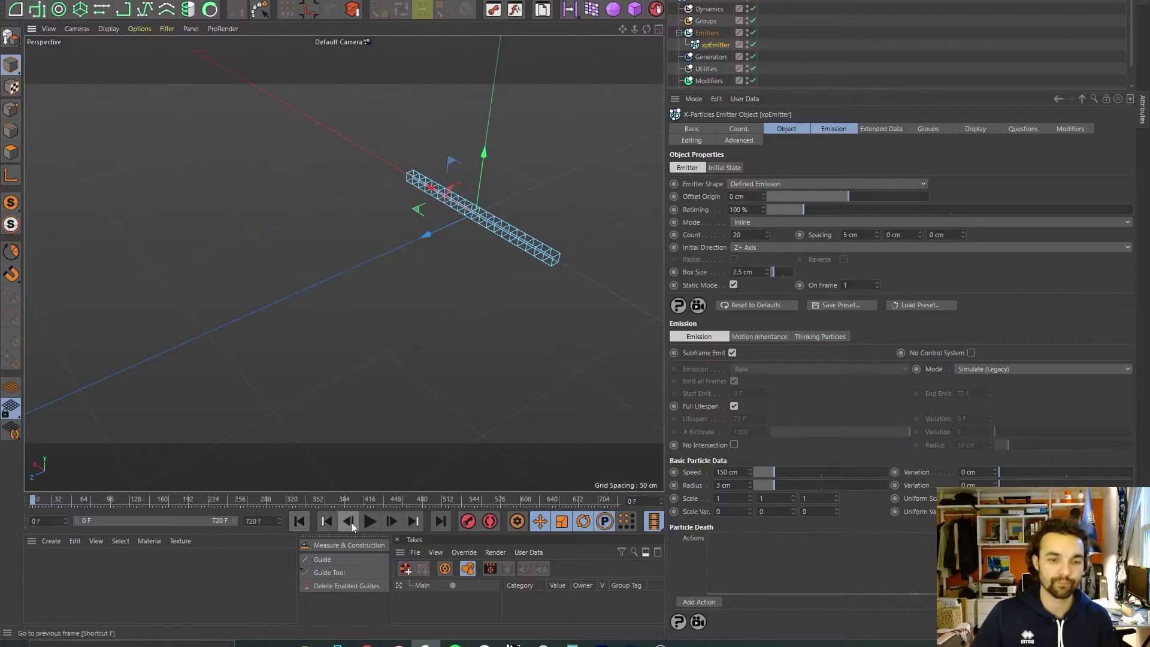
pyautogui.click(370, 521)
pyautogui.keyDown('alt'); pyautogui.moveTo(344, 262); pyautogui.dragTo(811, 442); pyautogui.keyUp('alt')
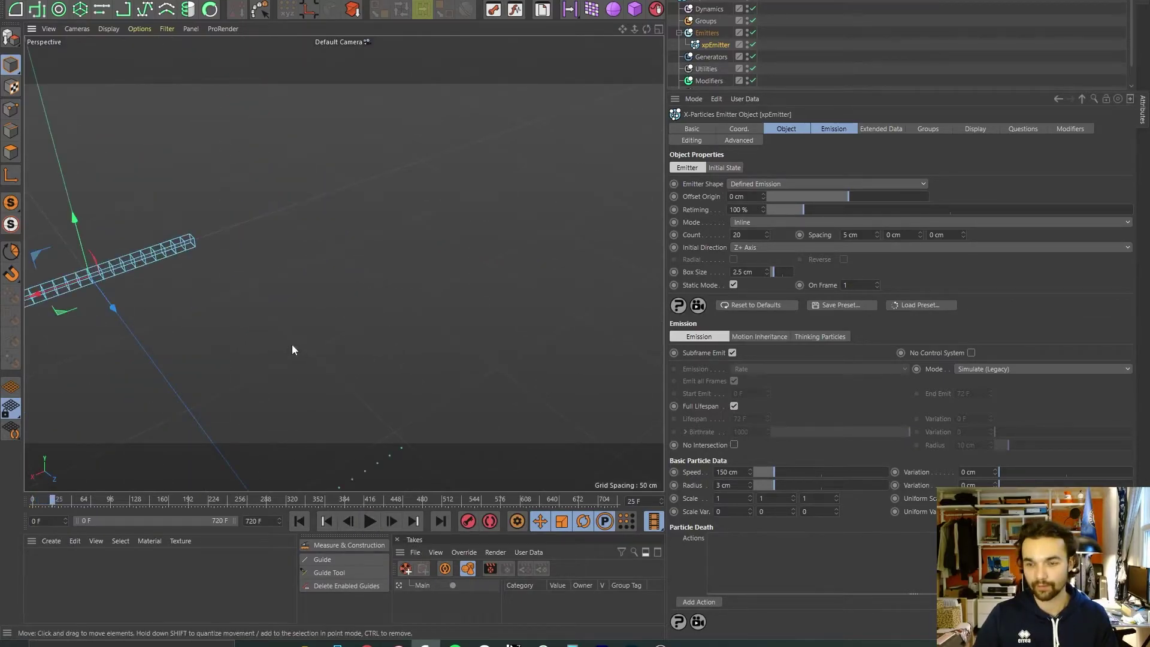
pyautogui.keyDown('alt'); pyautogui.moveTo(293, 344); pyautogui.dragTo(419, 231); pyautogui.keyUp('alt')
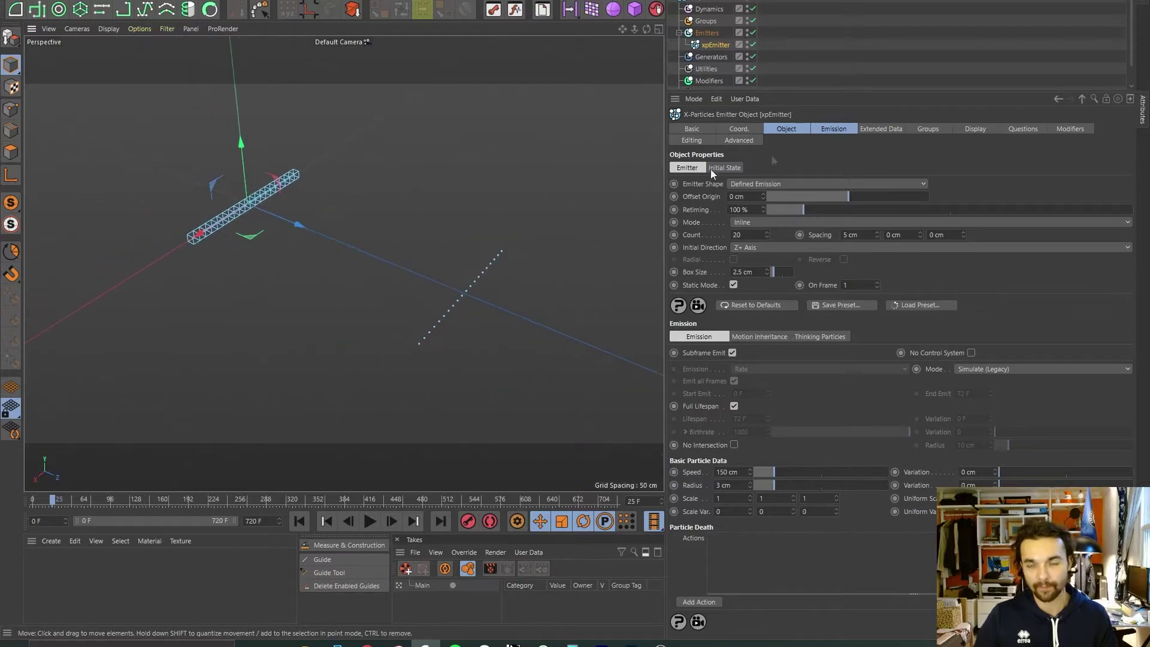
pyautogui.moveTo(845, 92); pyautogui.dragTo(841, 219)
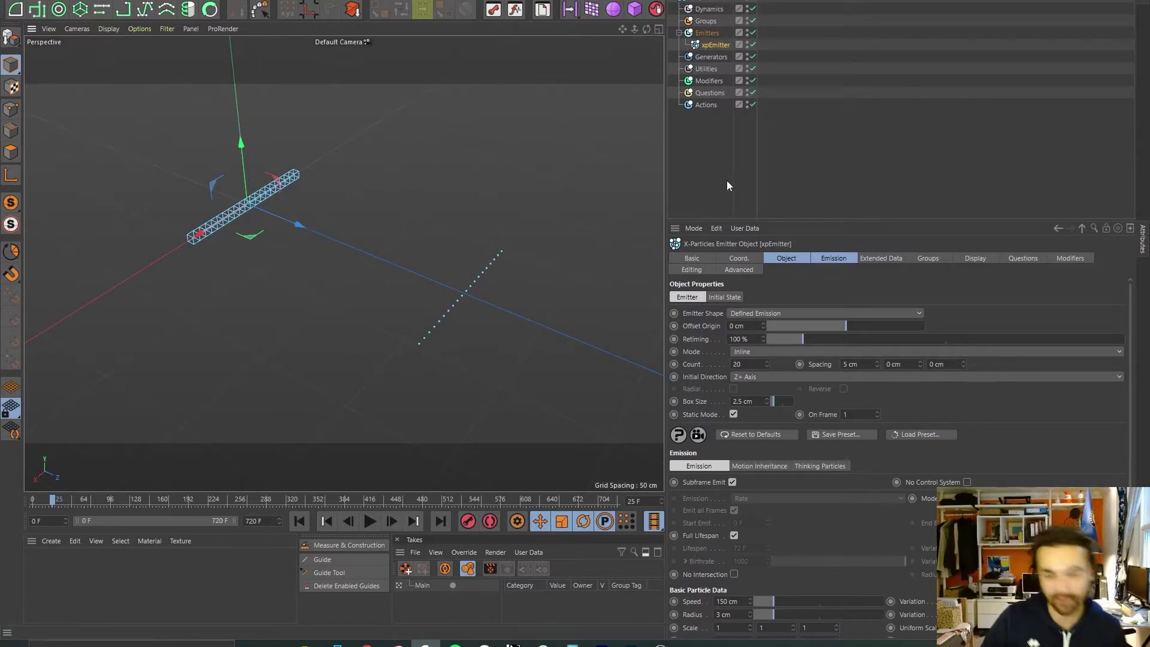
# Step: Add an xpTrail object to the X-Particles Generators folder
pyautogui.click(713, 58)
pyautogui.click(1129, 311)
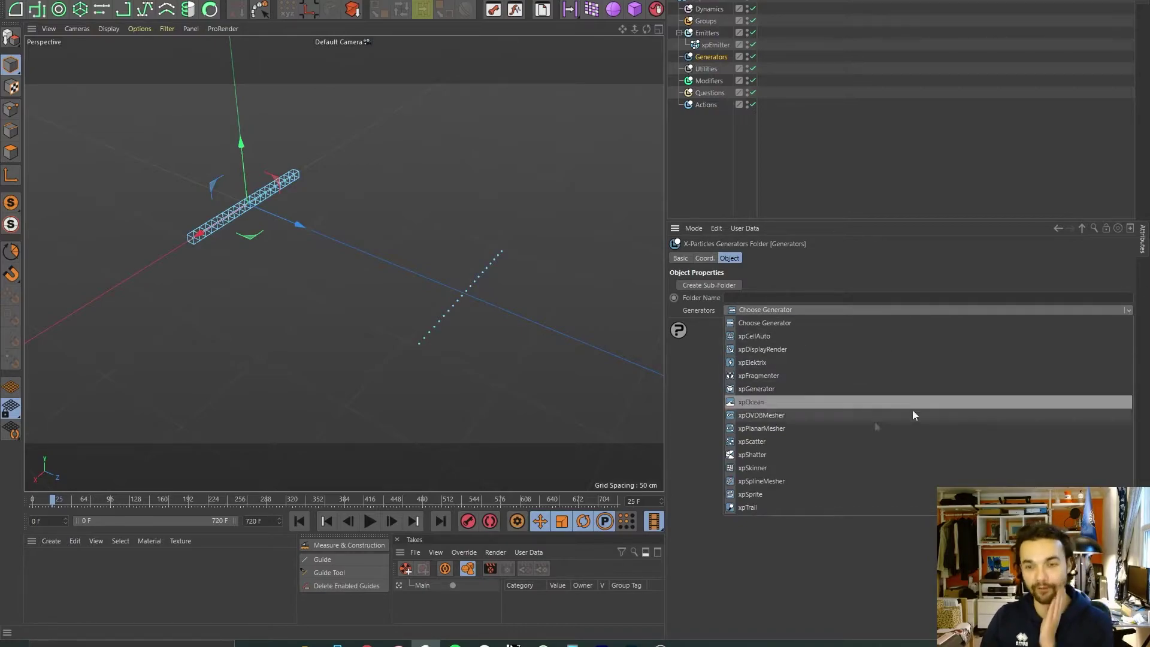
pyautogui.click(763, 507)
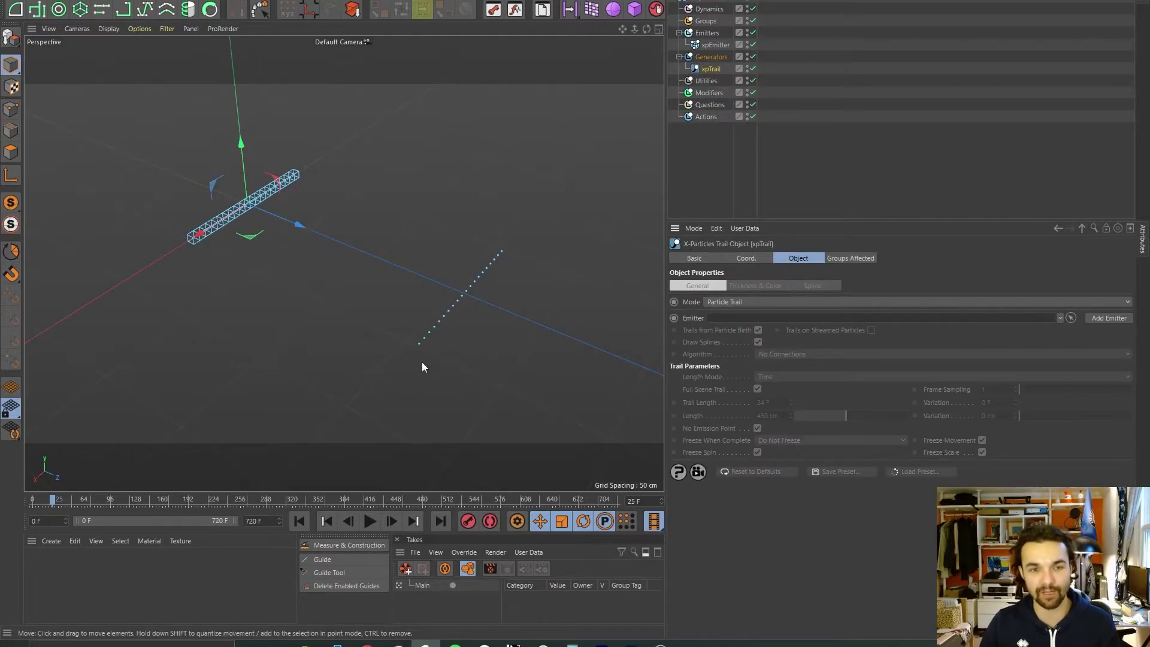
# Step: Replay the emission briefly from the first frame, viewing the particle line from the opposite side of the emitter
pyautogui.keyDown('alt'); pyautogui.moveTo(369, 292); pyautogui.dragTo(332, 251); pyautogui.keyUp('alt')
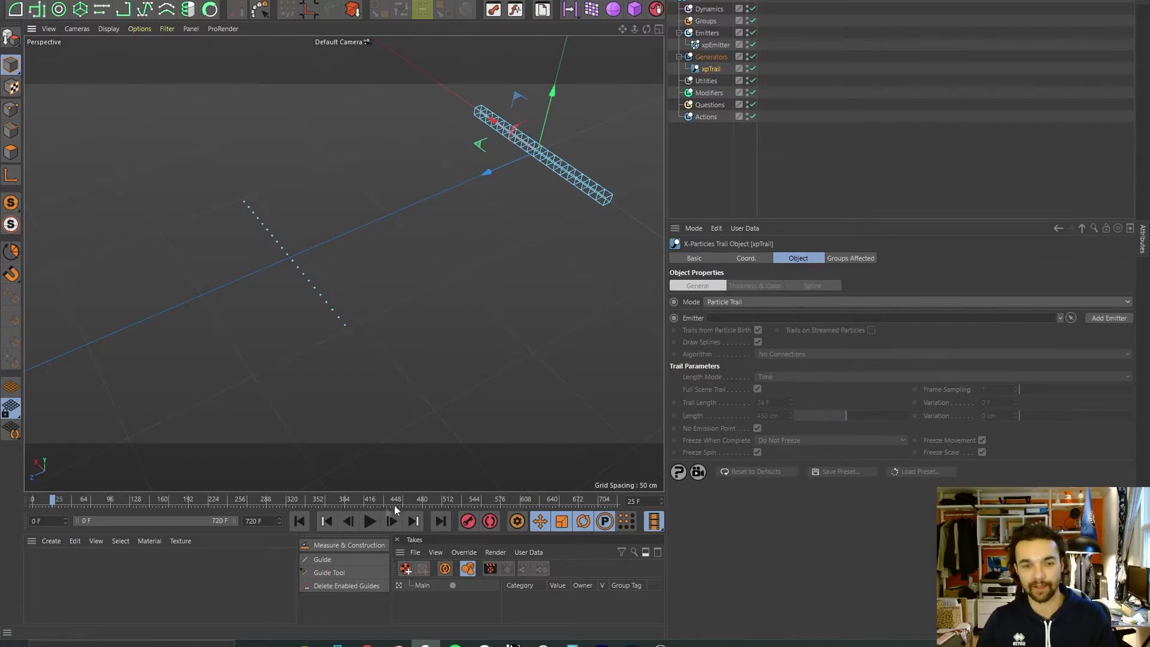
pyautogui.click(299, 520)
pyautogui.keyDown('alt'); pyautogui.moveTo(546, 224); pyautogui.dragTo(462, 267); pyautogui.keyUp('alt')
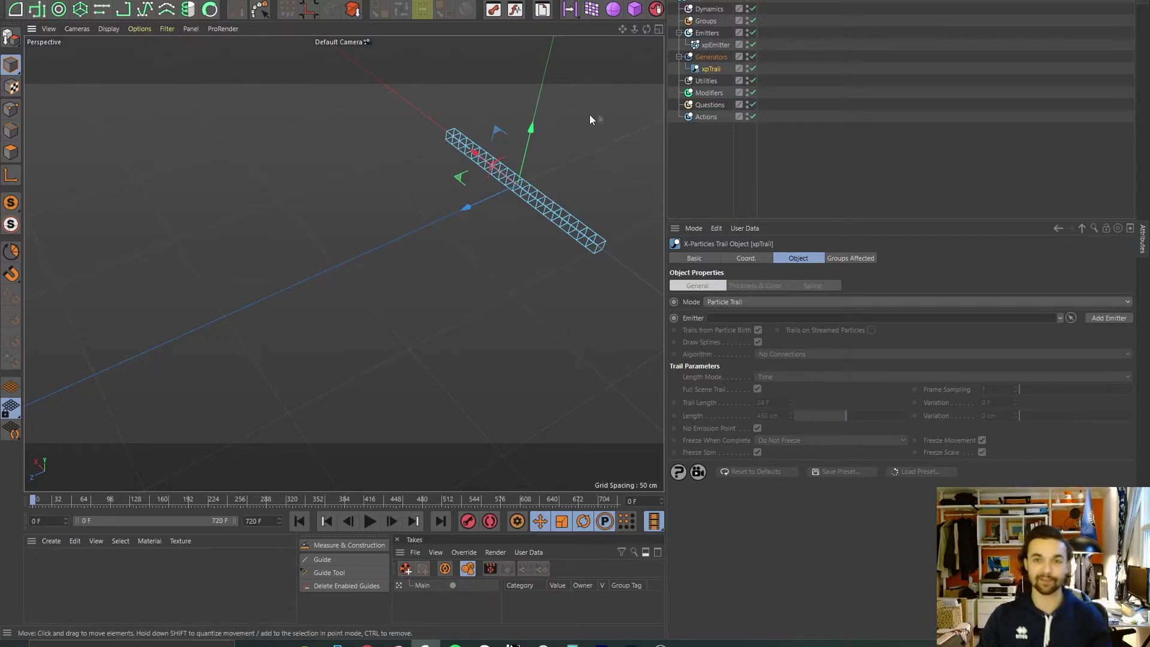
pyautogui.click(369, 523)
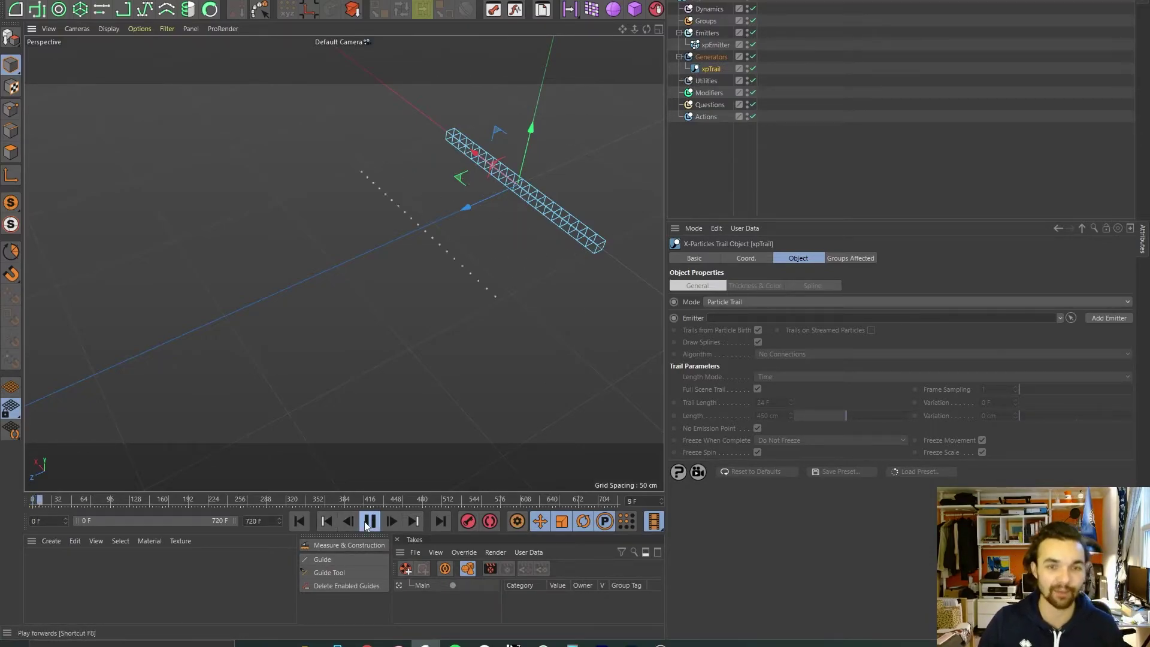
pyautogui.click(368, 522)
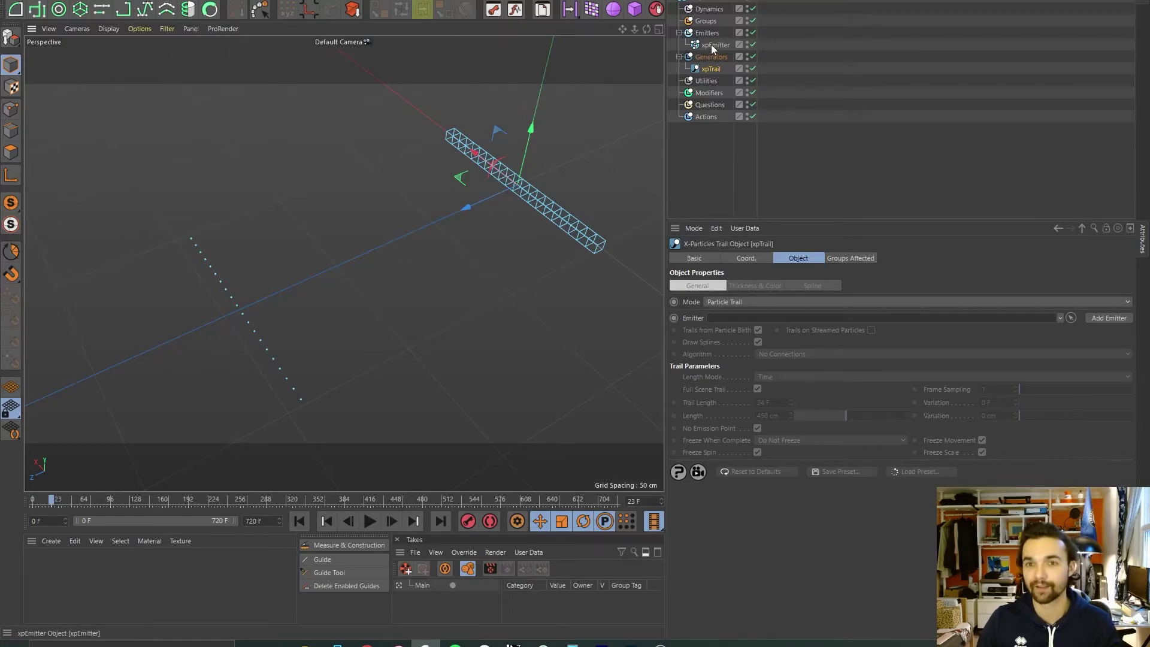
# Step: Assign xpEmitter as the trail object's emitter and replay from the first frame to check the particle trails
pyautogui.moveTo(710, 45); pyautogui.dragTo(737, 318)
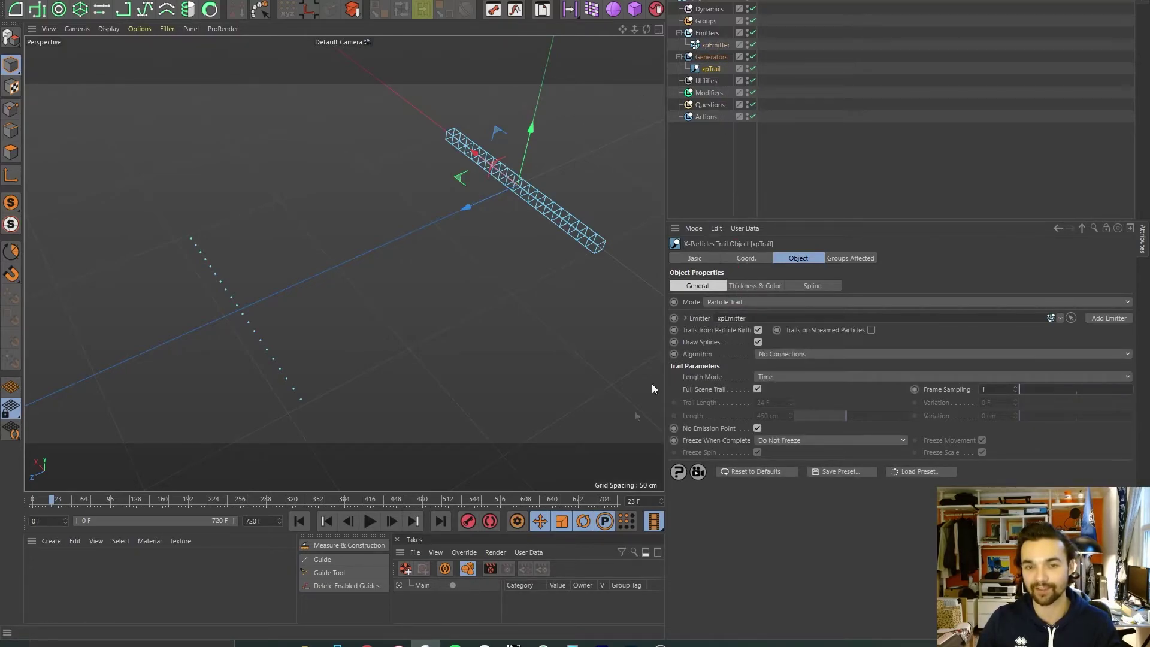
pyautogui.click(300, 521)
pyautogui.click(370, 521)
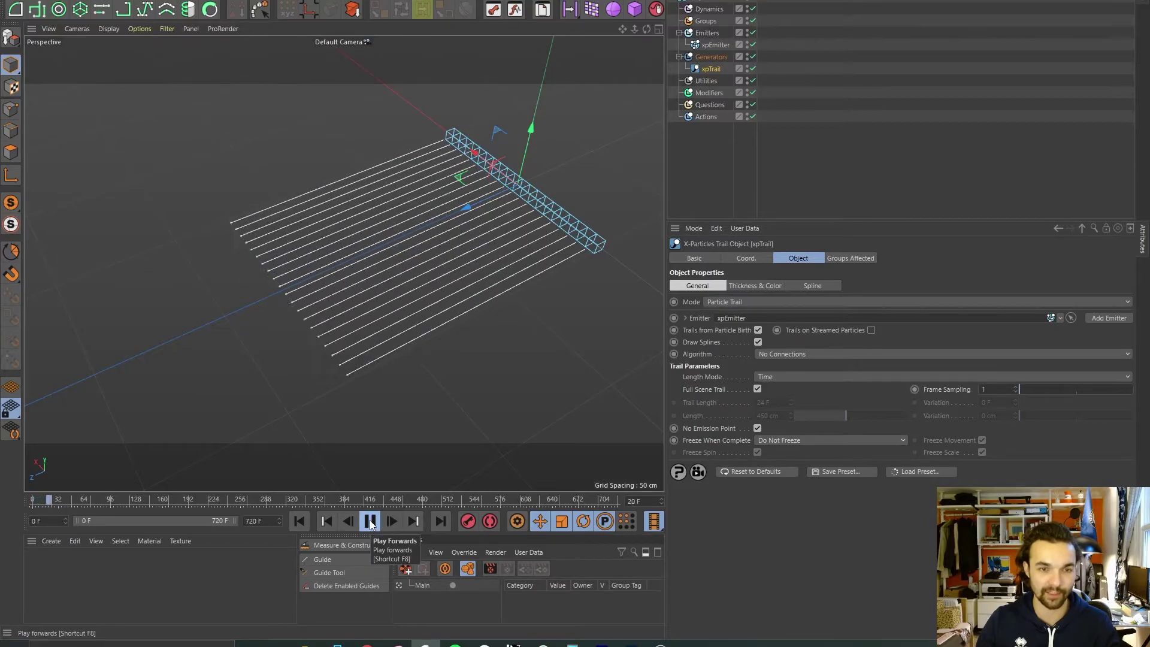
pyautogui.click(370, 521)
pyautogui.keyDown('alt'); pyautogui.moveTo(410, 281); pyautogui.dragTo(446, 299); pyautogui.keyUp('alt')
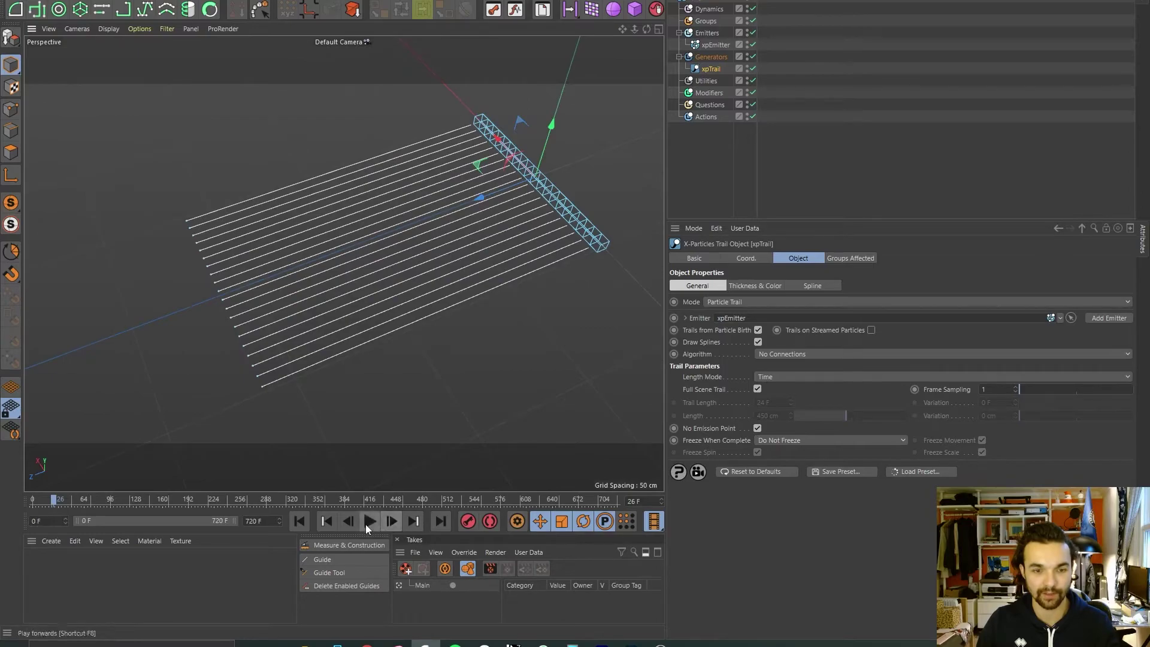
# Step: Continue playback to lengthen the trails and examine them closer to side-on
pyautogui.click(366, 525)
pyautogui.click(367, 524)
pyautogui.keyDown('alt'); pyautogui.moveTo(415, 266); pyautogui.dragTo(305, 281, button='right'); pyautogui.keyUp('alt')
pyautogui.keyDown('alt'); pyautogui.moveTo(306, 281); pyautogui.dragTo(354, 257); pyautogui.keyUp('alt')
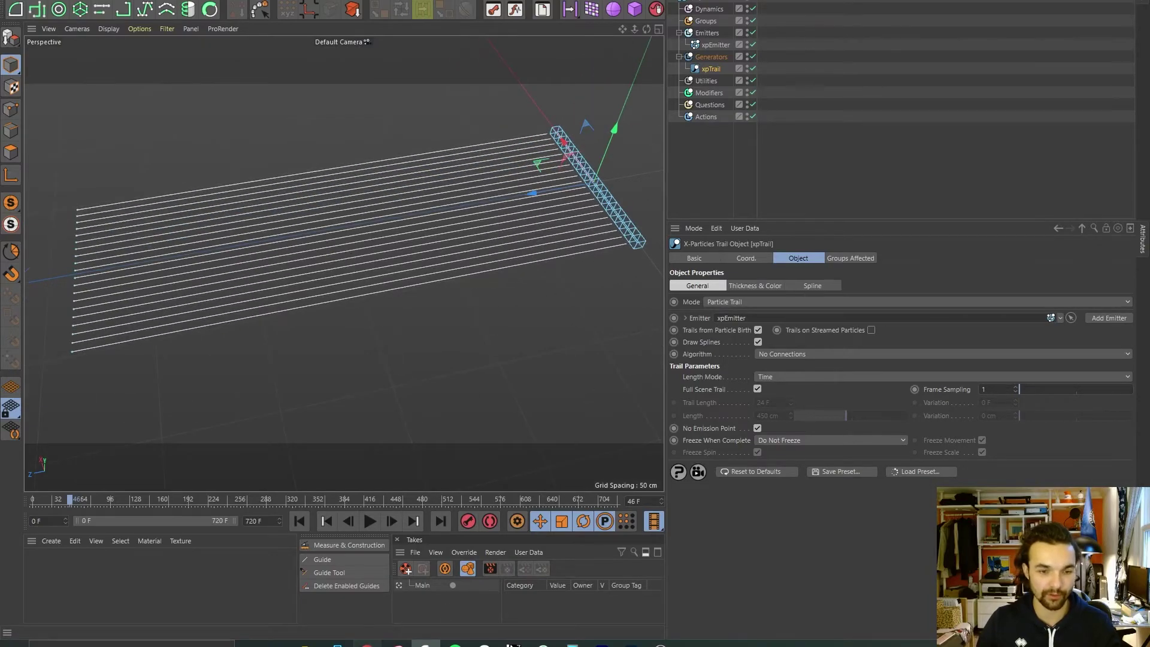
# Step: Switch to the Sine Waves in Motion post on Instagram, skip through the reference video and pause it around 0:11
pyautogui.click(367, 644)
pyautogui.click(509, 383)
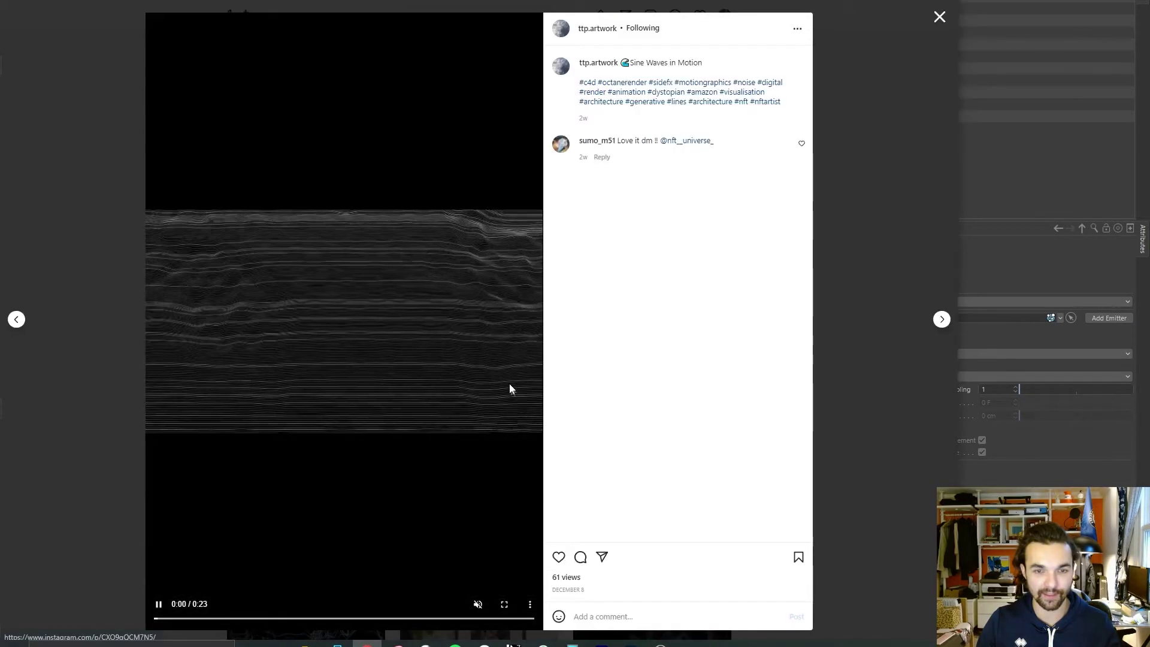
pyautogui.click(269, 619)
pyautogui.click(300, 618)
pyautogui.click(333, 619)
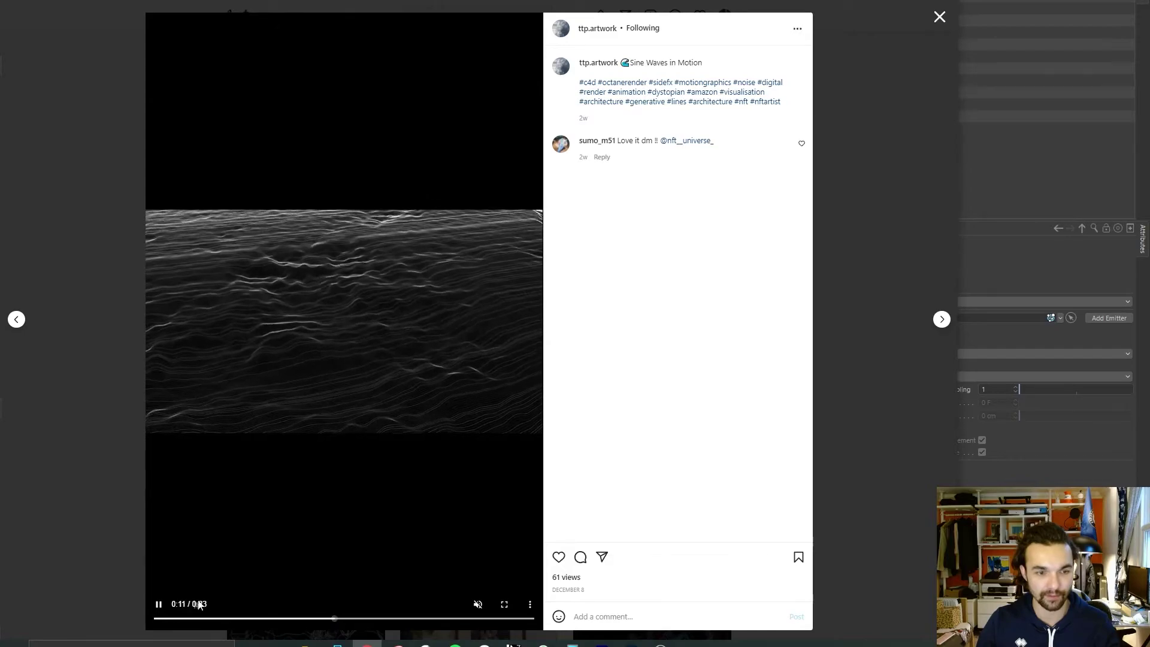
pyautogui.click(159, 604)
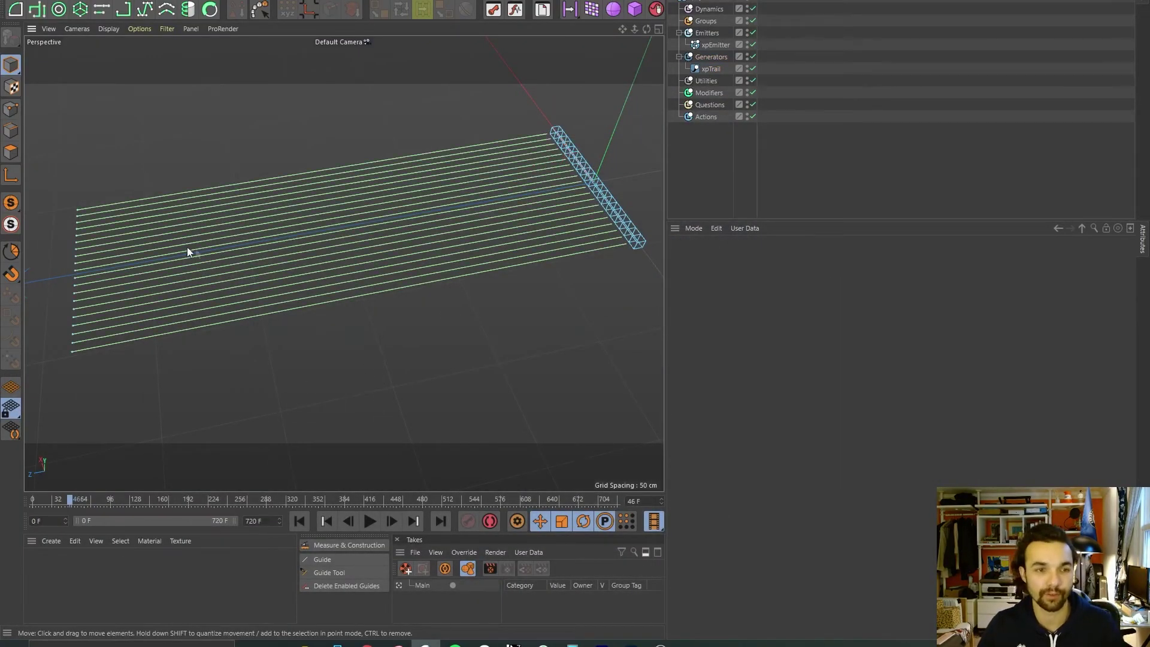
# Step: Create a particle group in the Groups folder and rename it Bright
pyautogui.keyDown('alt'); pyautogui.moveTo(187, 247); pyautogui.dragTo(354, 254); pyautogui.keyUp('alt')
pyautogui.click(687, 21)
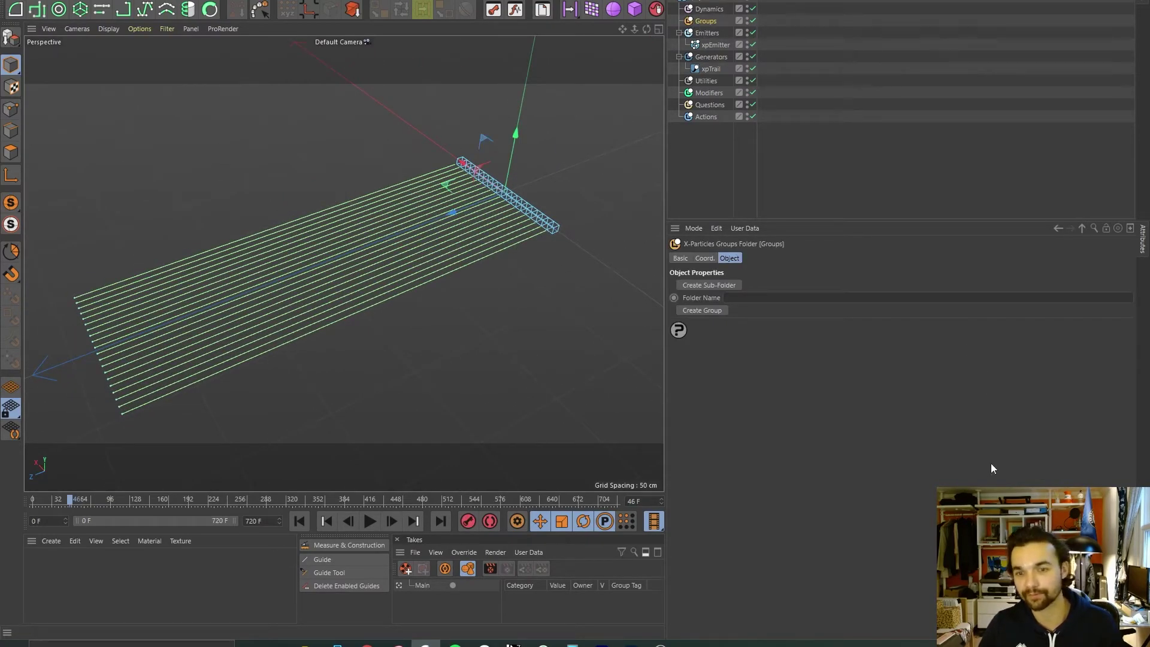
pyautogui.click(707, 310)
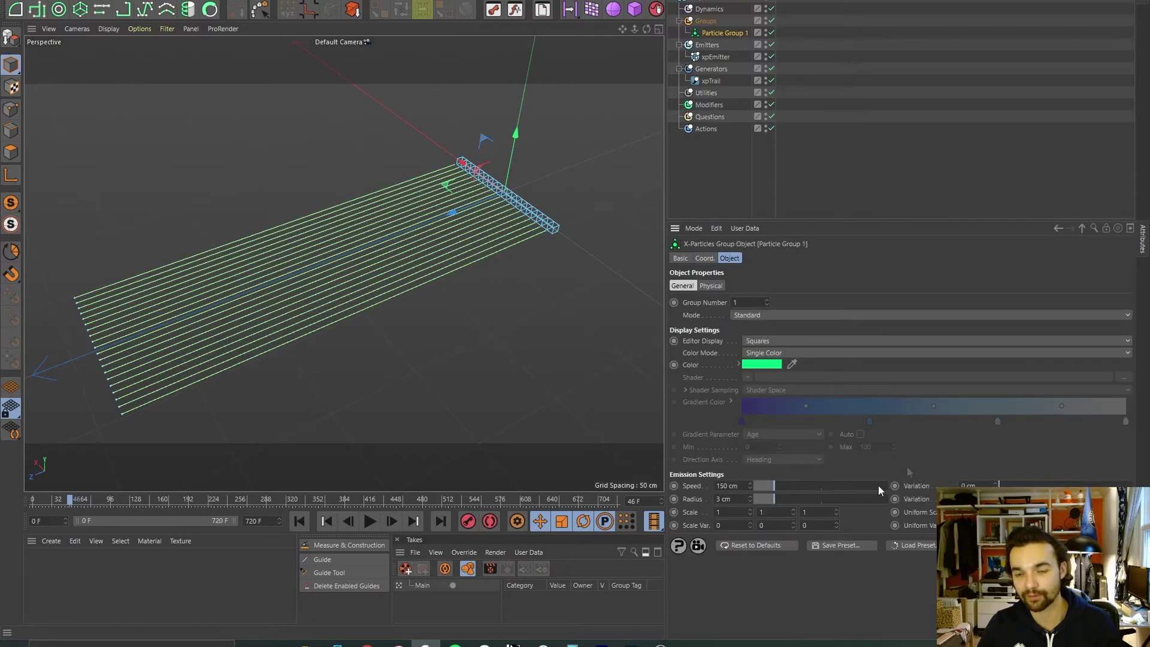
pyautogui.keyDown('alt'); pyautogui.moveTo(292, 266); pyautogui.dragTo(322, 267, button='right'); pyautogui.keyUp('alt')
pyautogui.keyDown('alt'); pyautogui.moveTo(321, 267); pyautogui.dragTo(348, 256, button='middle'); pyautogui.keyUp('alt')
pyautogui.doubleClick(725, 32)
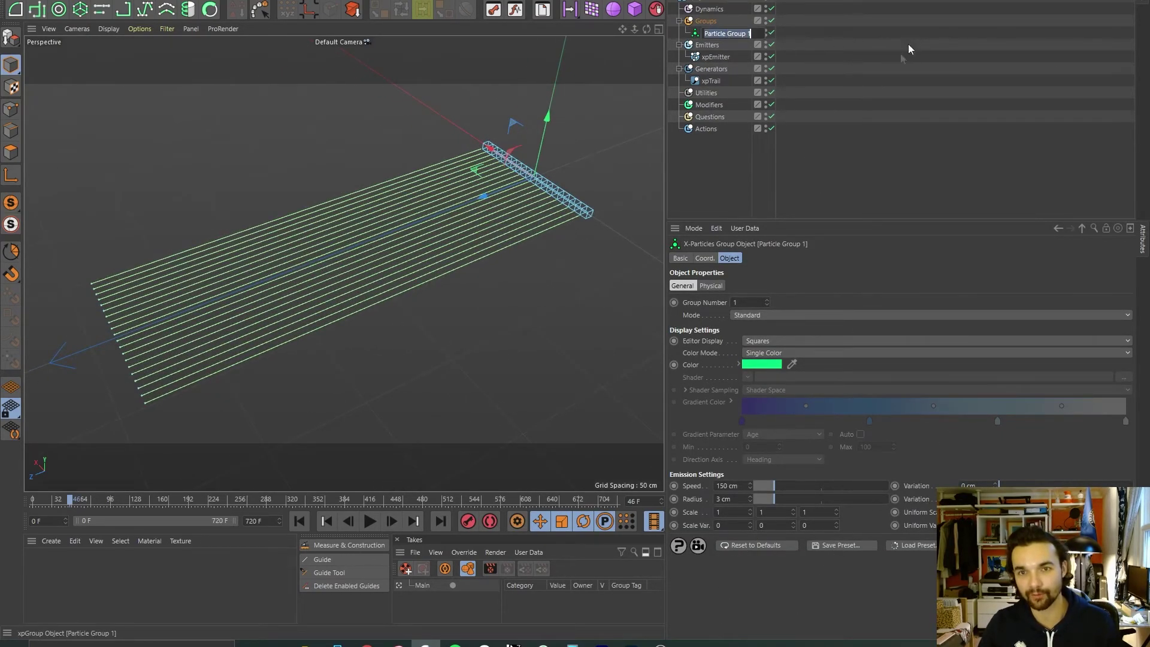
pyautogui.write('Bright')
pyautogui.press('Return')
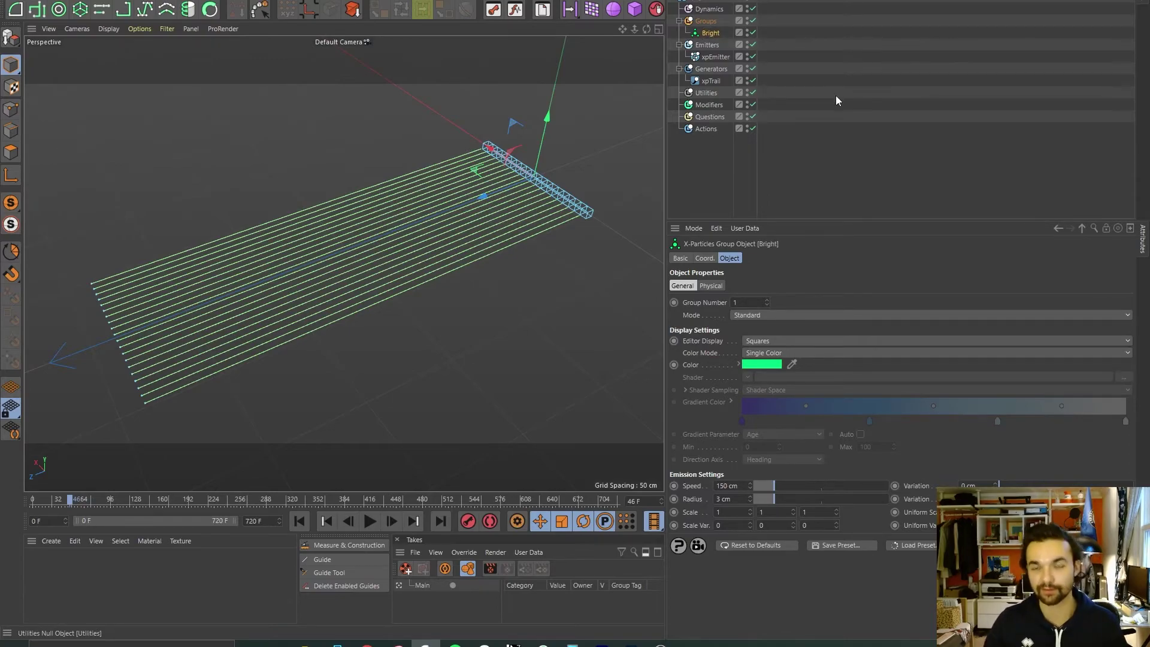
# Step: Duplicate the Bright particle group and name the copy Dark
pyautogui.keyDown('ctrl'); pyautogui.moveTo(710, 33); pyautogui.dragTo(714, 45); pyautogui.keyUp('ctrl')
pyautogui.doubleClick(713, 45)
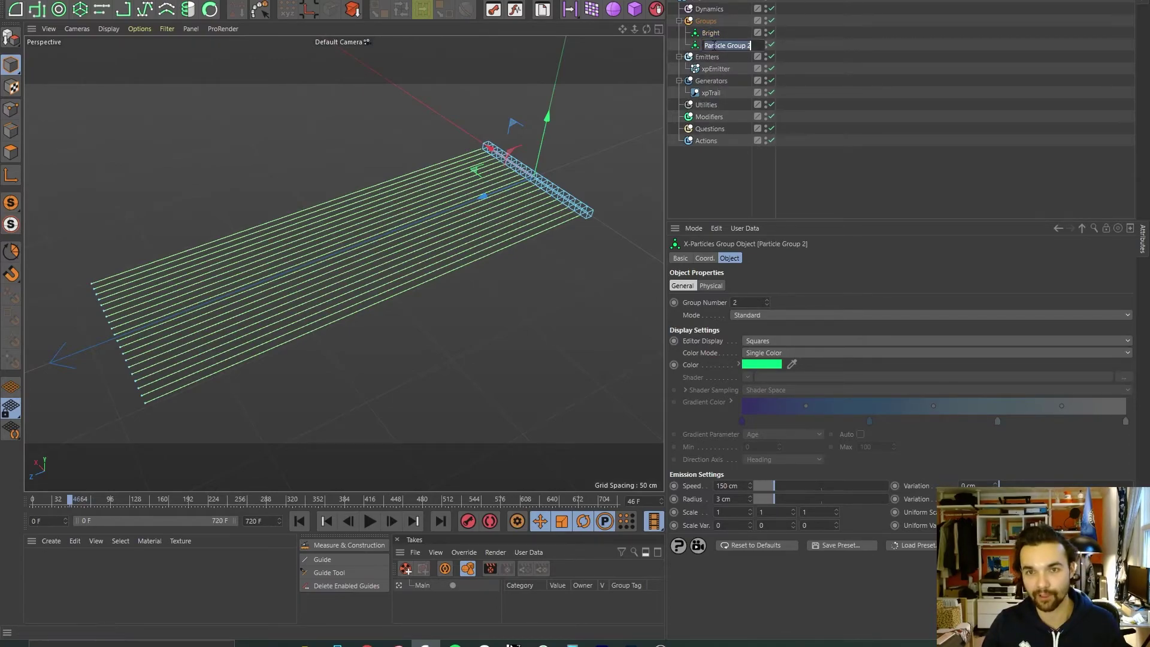
pyautogui.write('rk')
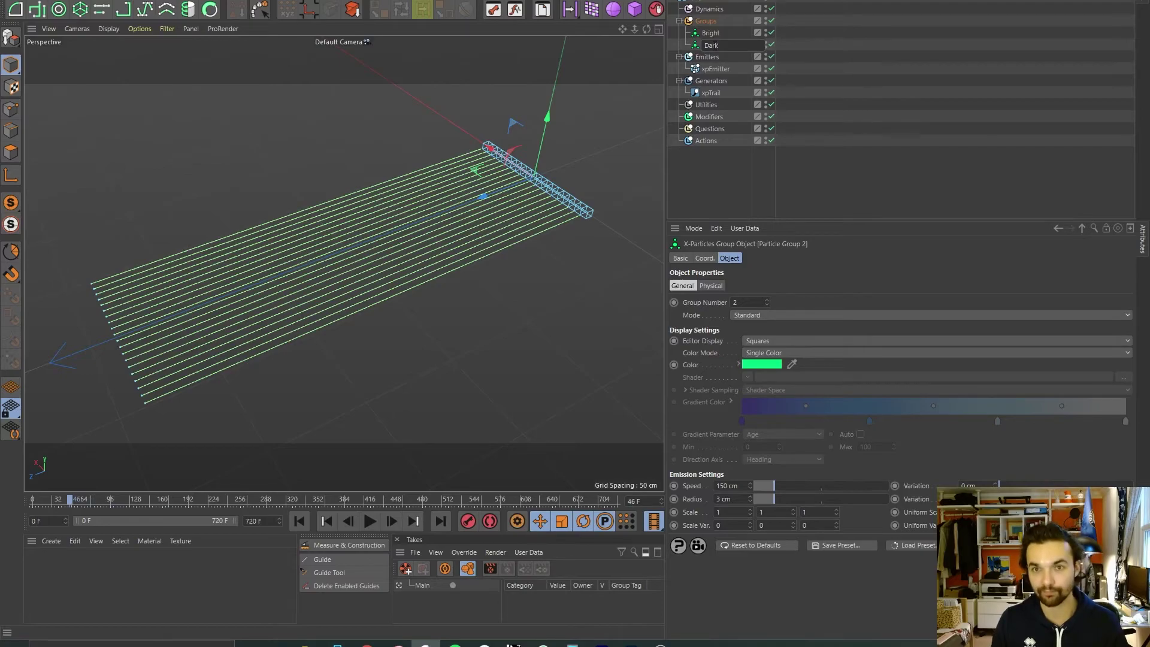
pyautogui.press('Return')
# Step: Add the Bright group to the xpEmitter's list of groups to use
pyautogui.keyDown('alt'); pyautogui.moveTo(599, 198); pyautogui.dragTo(520, 231, button='right'); pyautogui.keyUp('alt')
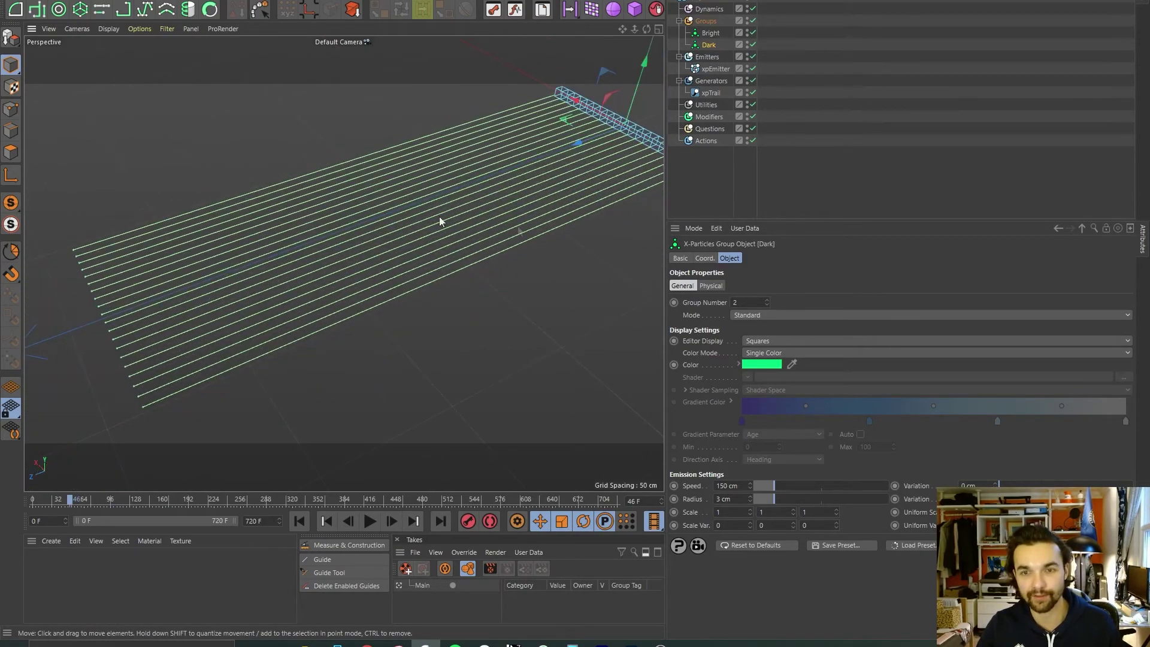
pyautogui.keyDown('alt'); pyautogui.moveTo(403, 336); pyautogui.dragTo(497, 239); pyautogui.keyUp('alt')
pyautogui.click(715, 69)
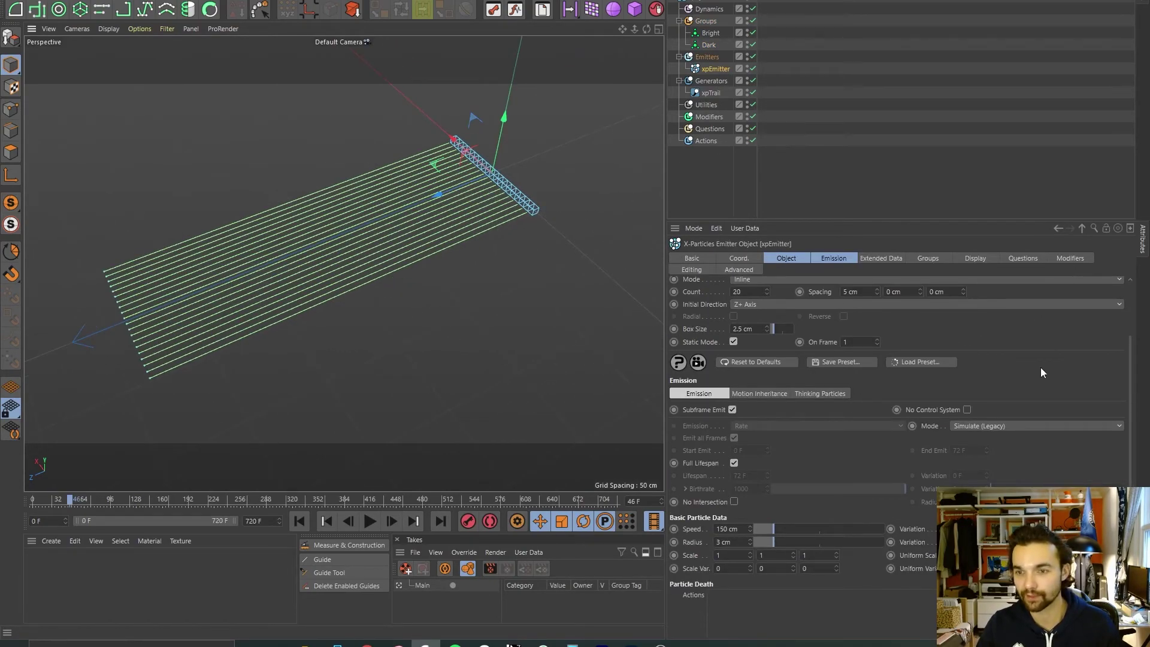
pyautogui.click(411, 314)
pyautogui.click(716, 69)
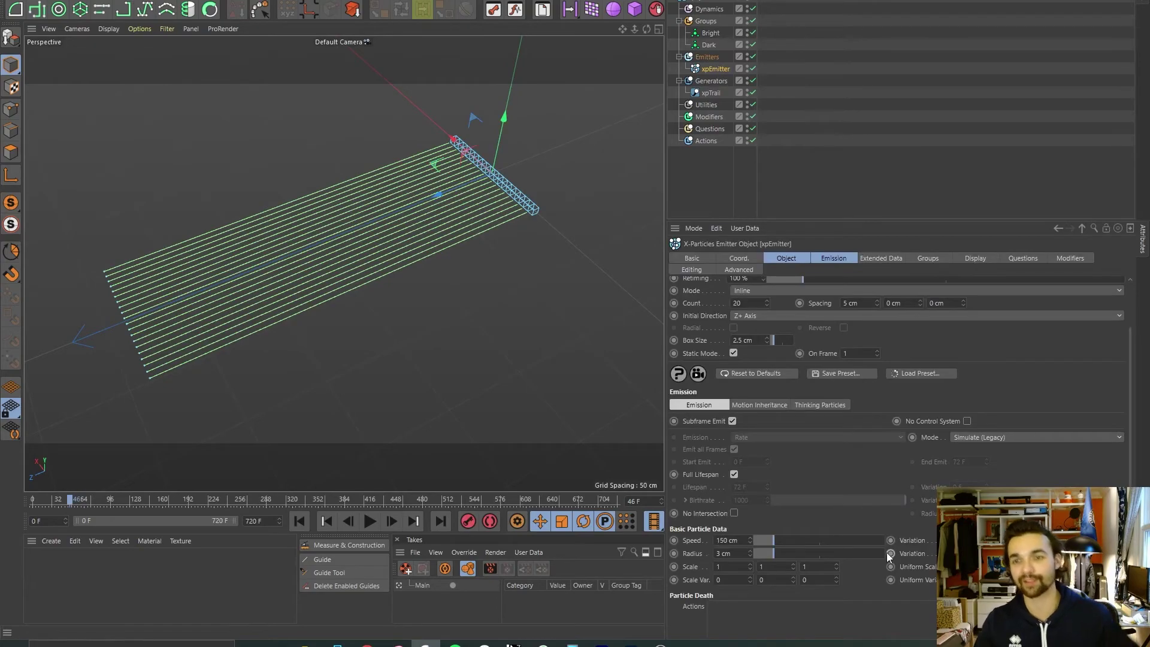
pyautogui.click(940, 260)
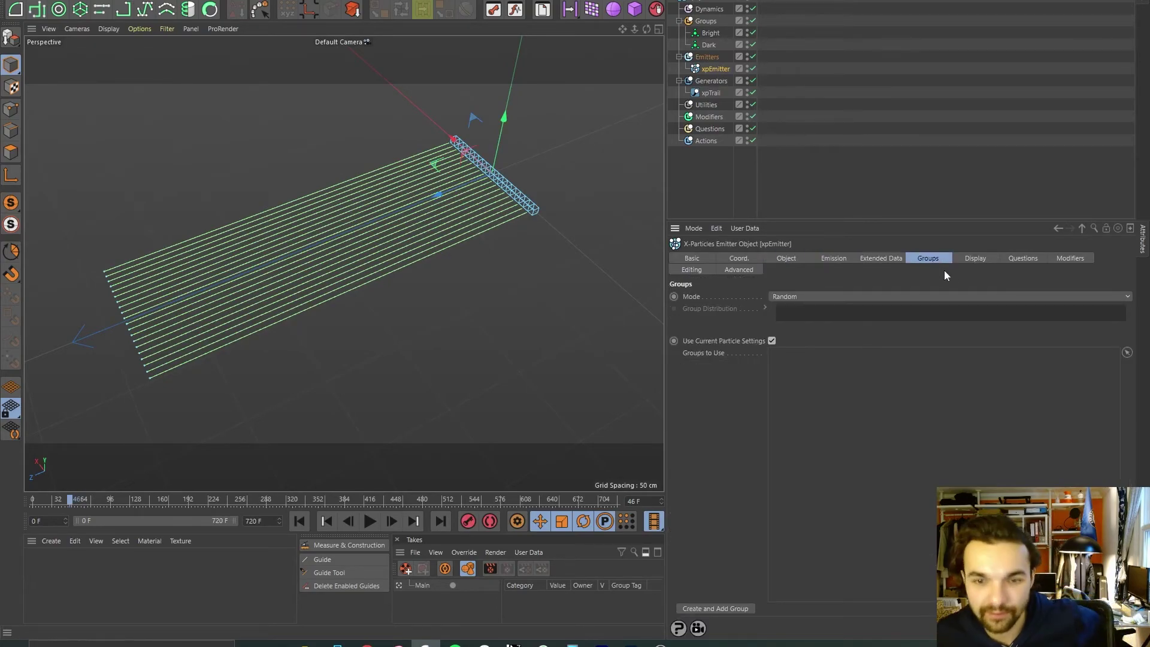
pyautogui.moveTo(710, 33); pyautogui.dragTo(862, 415)
# Step: Replay the emission from the first frame with the Bright group assigned and examine the trails from behind the emitter
pyautogui.click(299, 521)
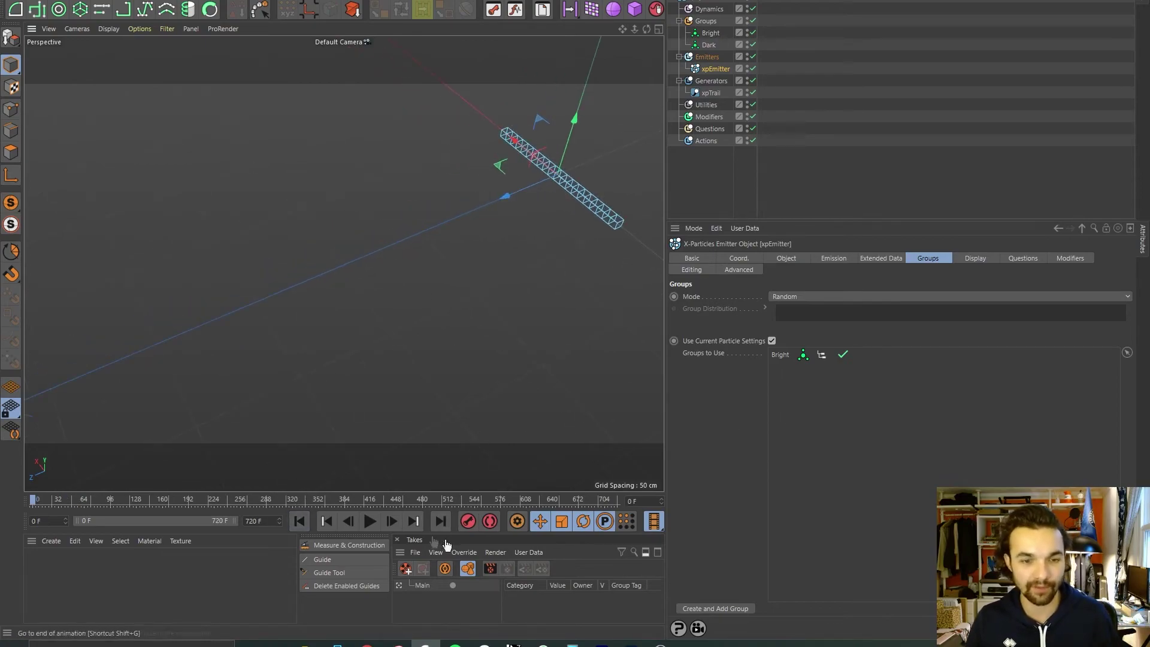
pyautogui.click(370, 523)
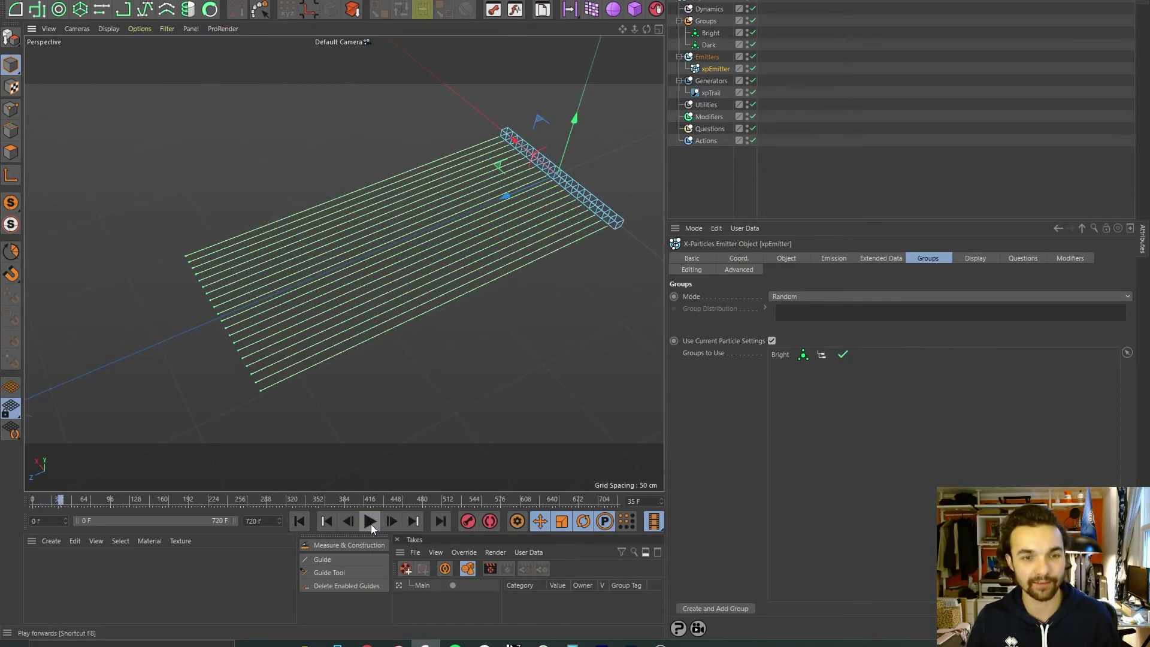
pyautogui.keyDown('alt'); pyautogui.moveTo(407, 254); pyautogui.dragTo(186, 296); pyautogui.keyUp('alt')
pyautogui.keyDown('alt'); pyautogui.moveTo(396, 218); pyautogui.dragTo(295, 232); pyautogui.keyUp('alt')
# Step: Review the Bright group's display settings and compare its color with the particle trails from both sides
pyautogui.click(711, 33)
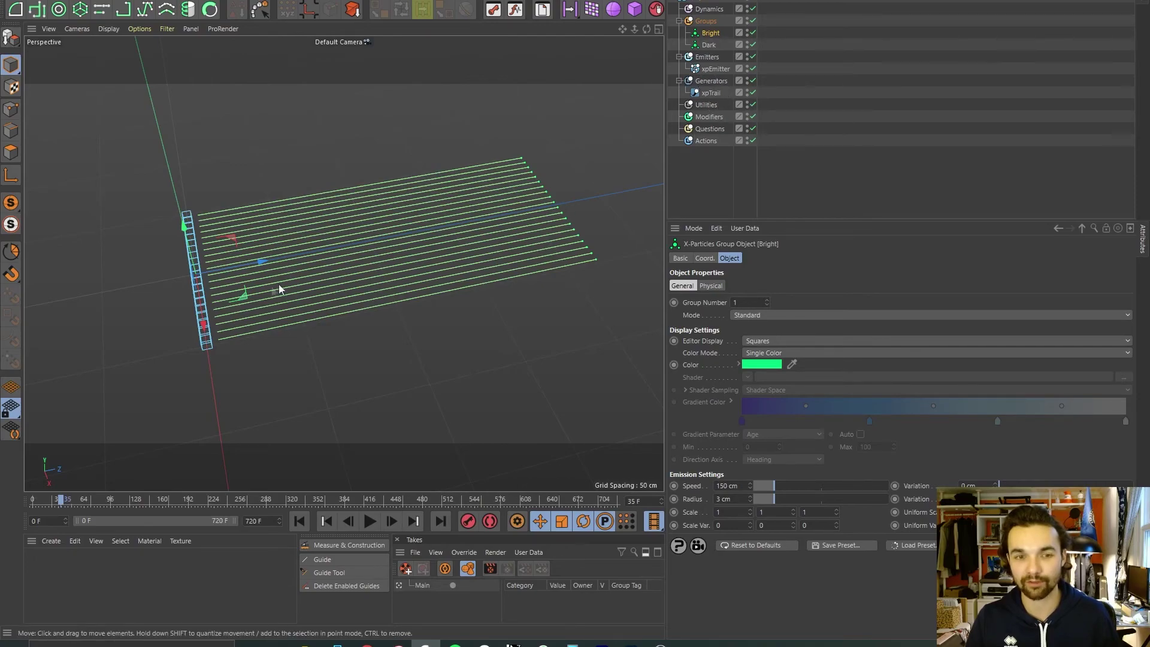
pyautogui.keyDown('alt'); pyautogui.moveTo(279, 285); pyautogui.dragTo(264, 311); pyautogui.keyUp('alt')
pyautogui.keyDown('alt'); pyautogui.moveTo(264, 312); pyautogui.dragTo(307, 301, button='right'); pyautogui.keyUp('alt')
pyautogui.keyDown('alt'); pyautogui.moveTo(351, 175); pyautogui.dragTo(290, 208, button='middle'); pyautogui.keyUp('alt')
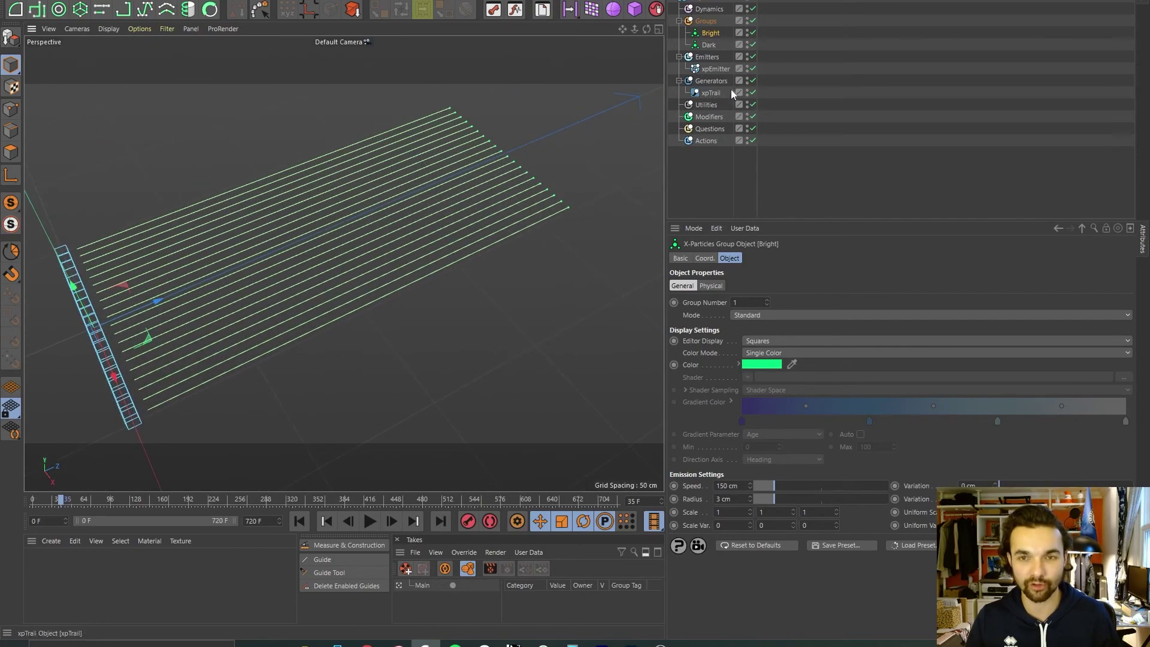
pyautogui.keyDown('alt'); pyautogui.moveTo(398, 210); pyautogui.dragTo(378, 186); pyautogui.keyUp('alt')
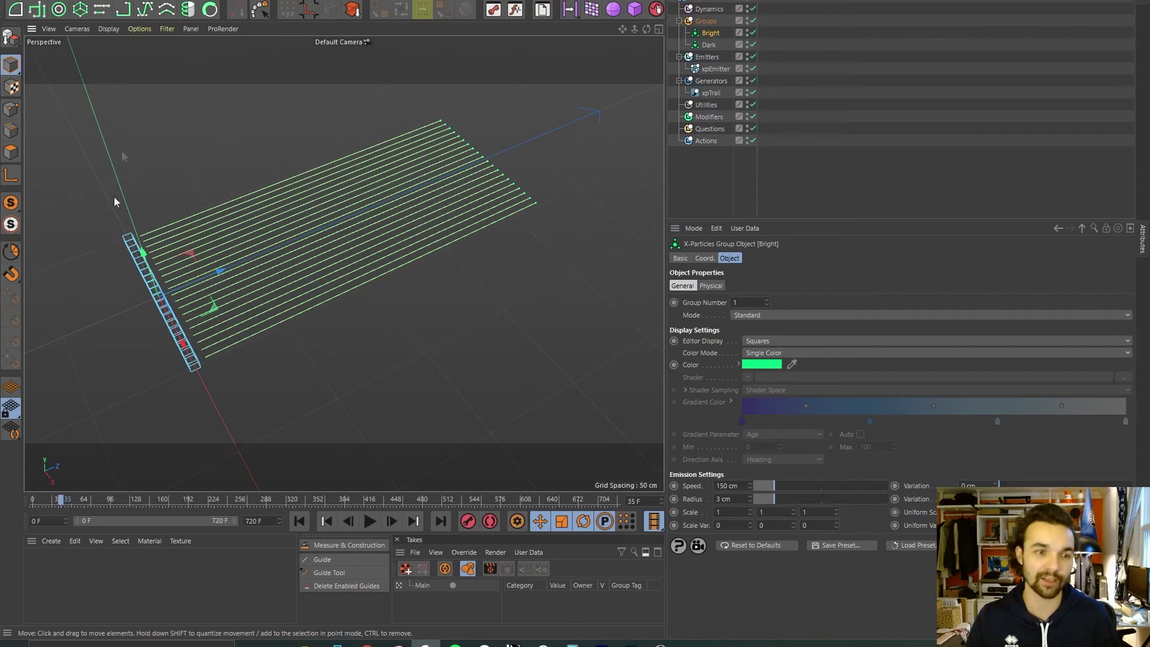
pyautogui.keyDown('alt'); pyautogui.moveTo(454, 249); pyautogui.dragTo(383, 257); pyautogui.keyUp('alt')
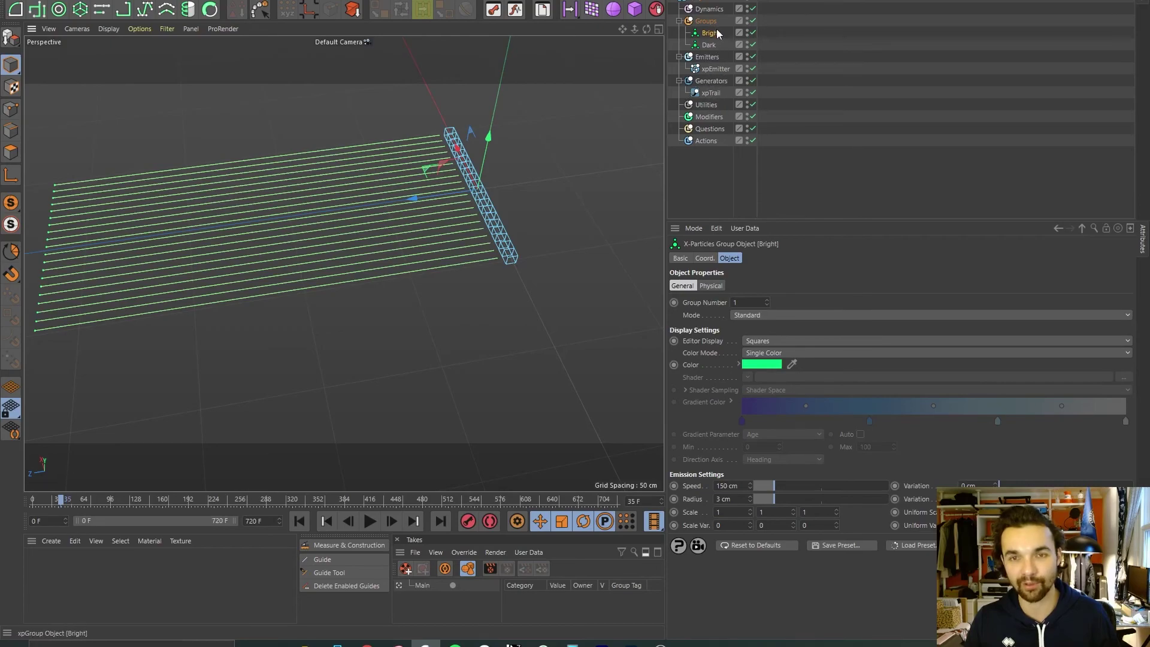
pyautogui.moveTo(455, 203)
pyautogui.keyDown('alt'); pyautogui.mouseDown()
pyautogui.moveTo(307, 231)
pyautogui.moveTo(433, 209)
pyautogui.mouseUp(); pyautogui.keyUp('alt')
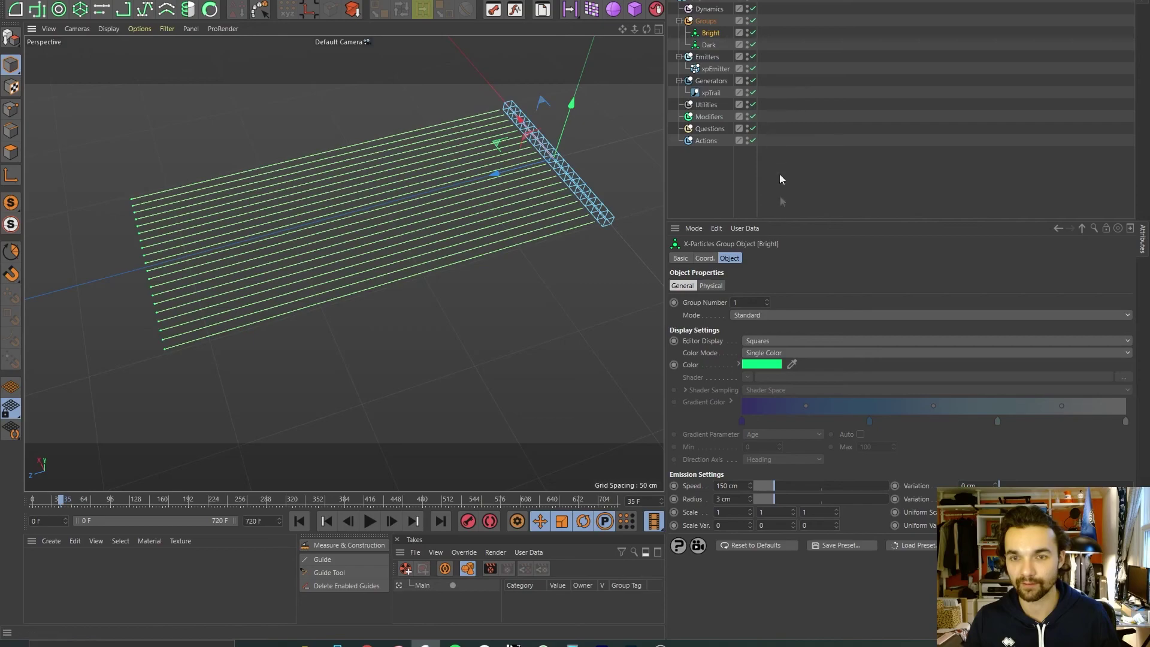
# Step: Open the xpEmitter's particle display settings
pyautogui.click(716, 69)
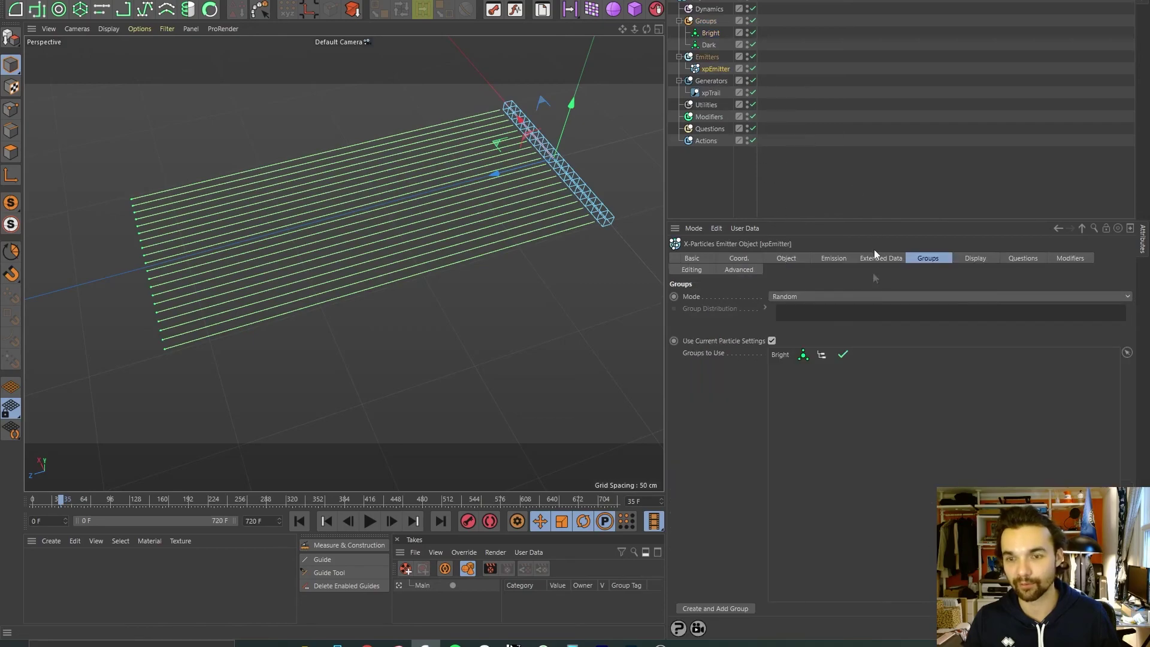
pyautogui.click(975, 258)
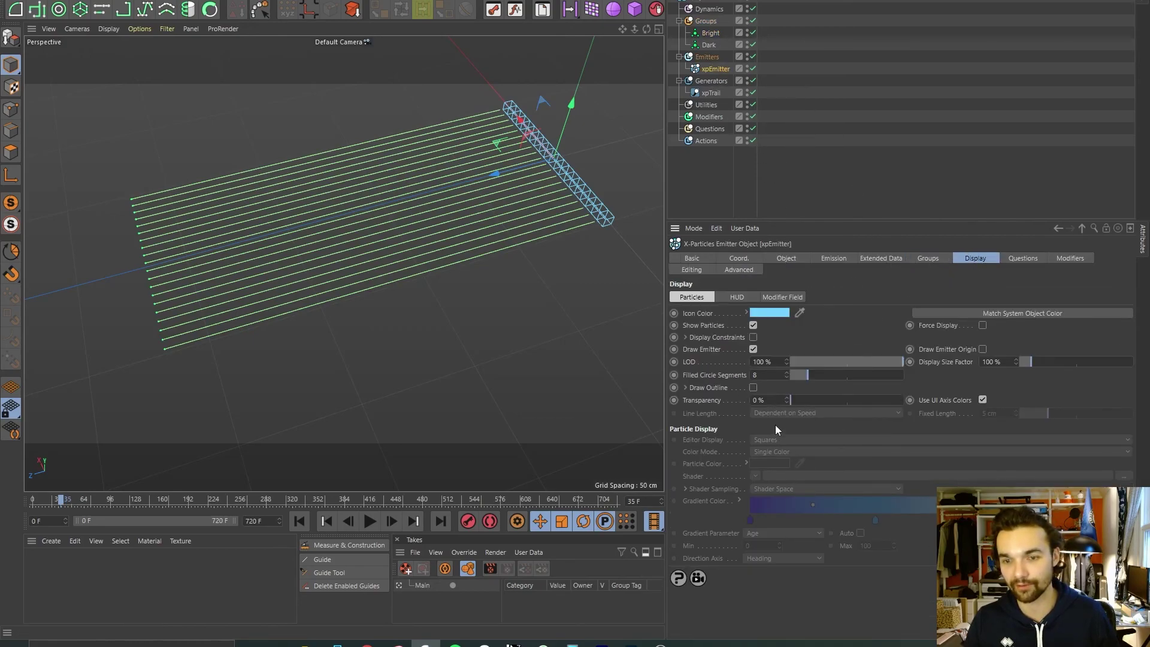